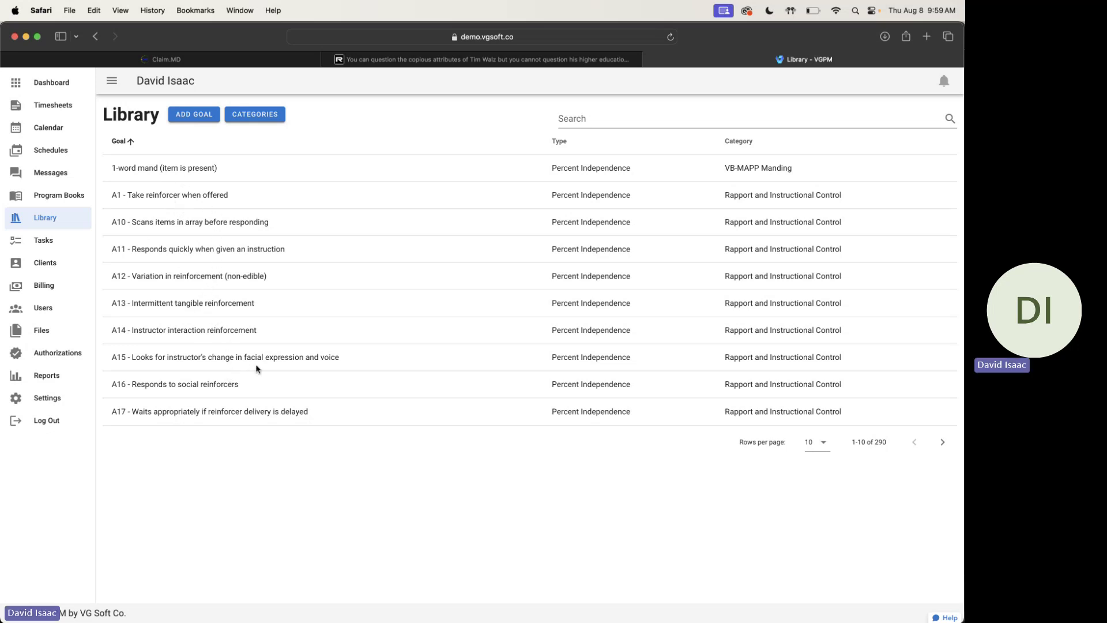
# Step: Review the category, data collection method, description and mastery criteria fields for a new library goal, and close the form without creating it
pyautogui.click(196, 114)
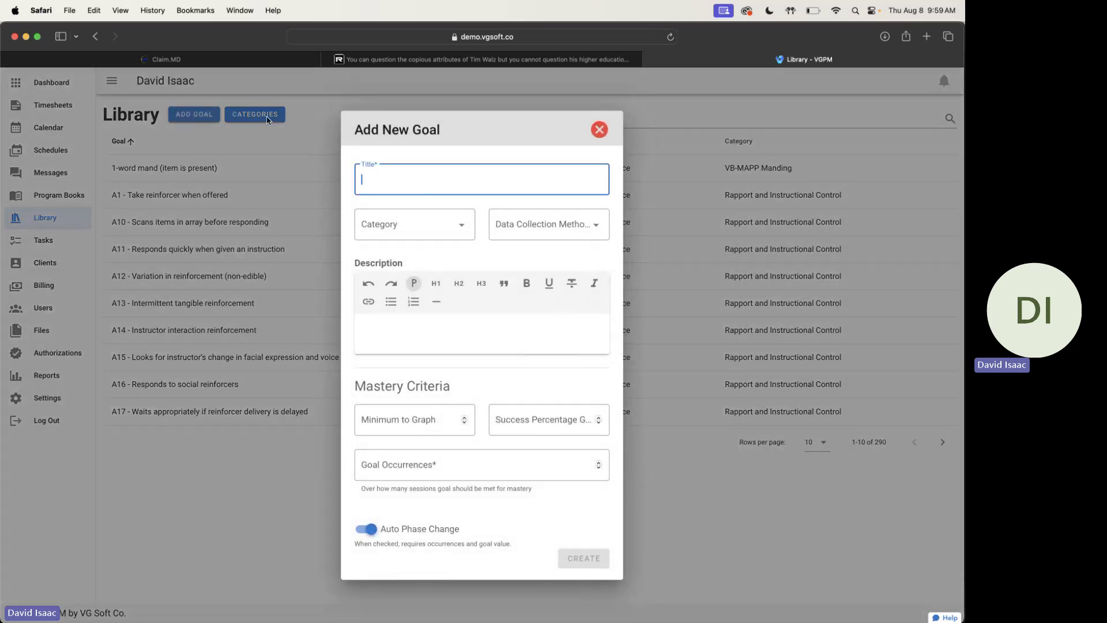
pyautogui.click(372, 226)
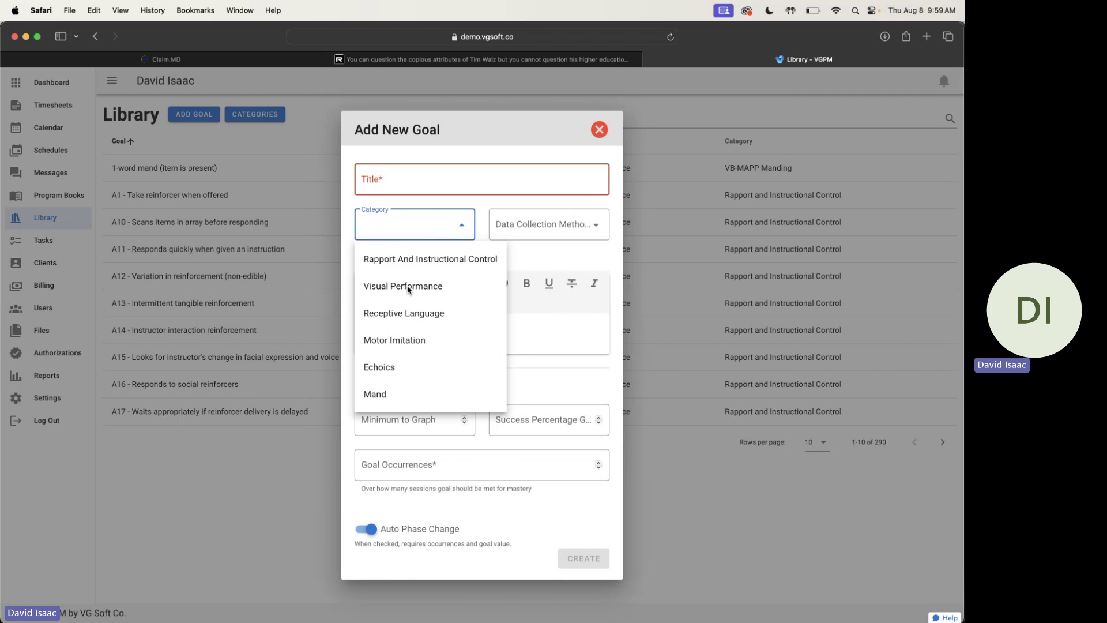
pyautogui.click(535, 265)
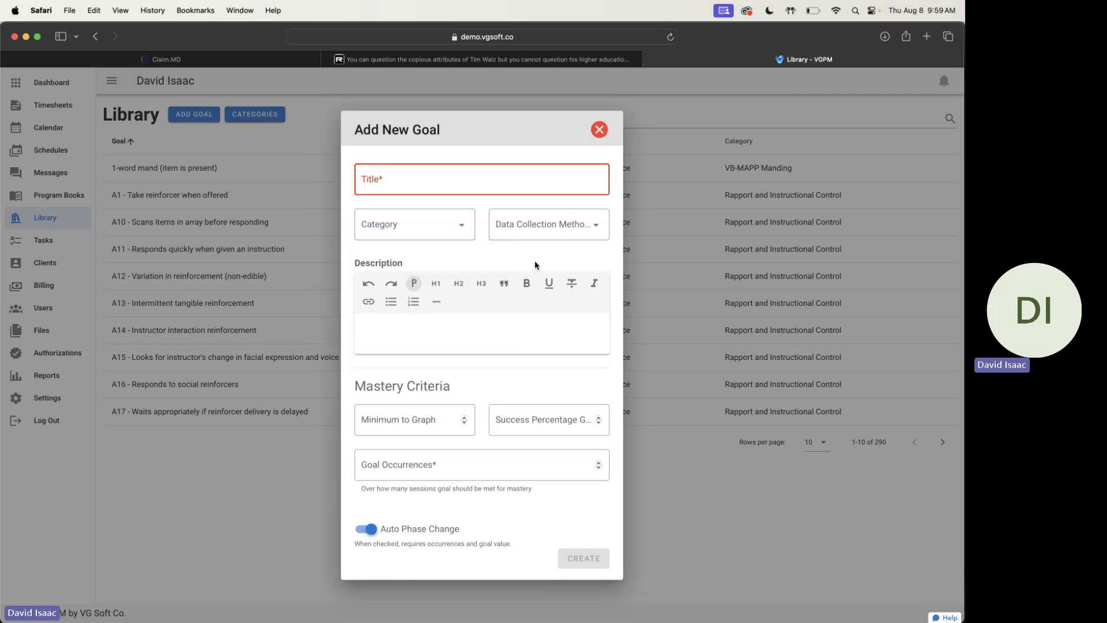
pyautogui.click(595, 228)
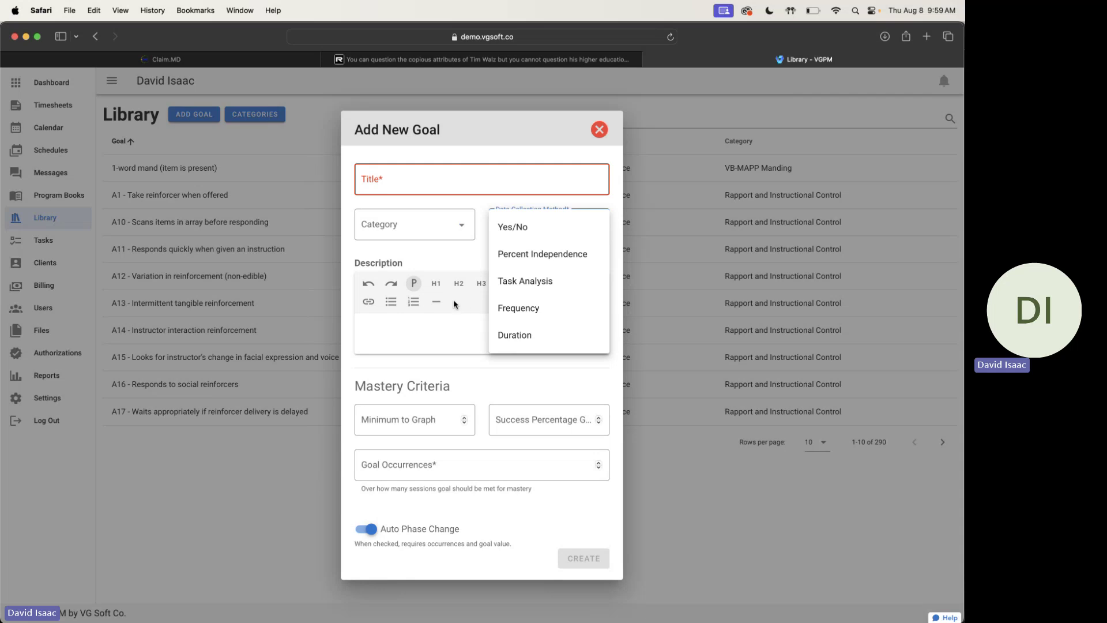
pyautogui.click(438, 322)
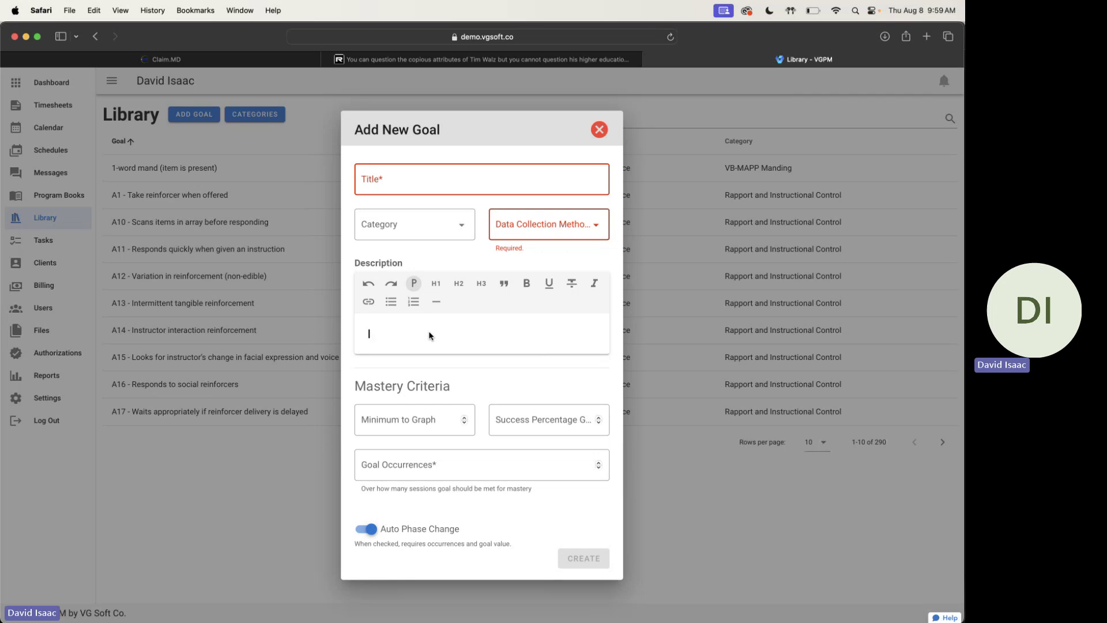
pyautogui.click(417, 425)
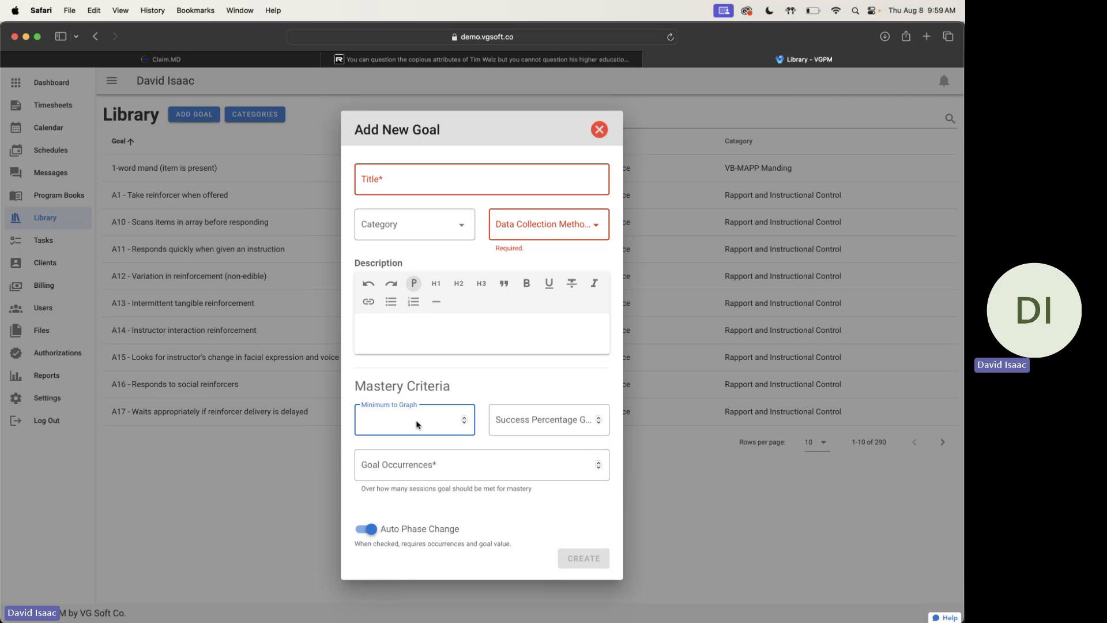
pyautogui.click(528, 426)
pyautogui.click(503, 469)
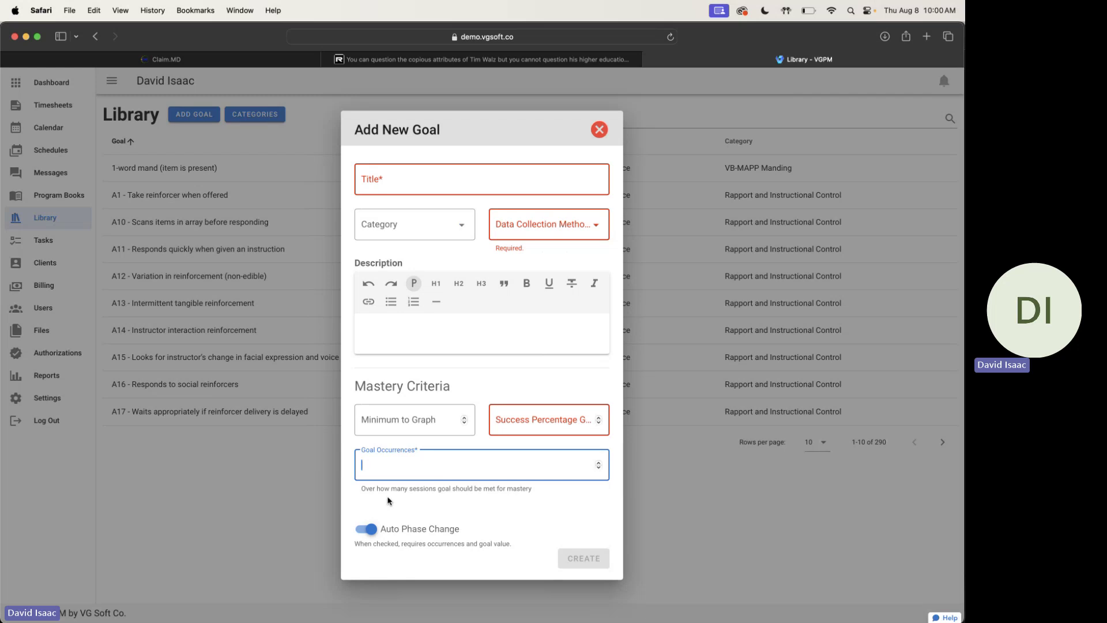
pyautogui.click(592, 130)
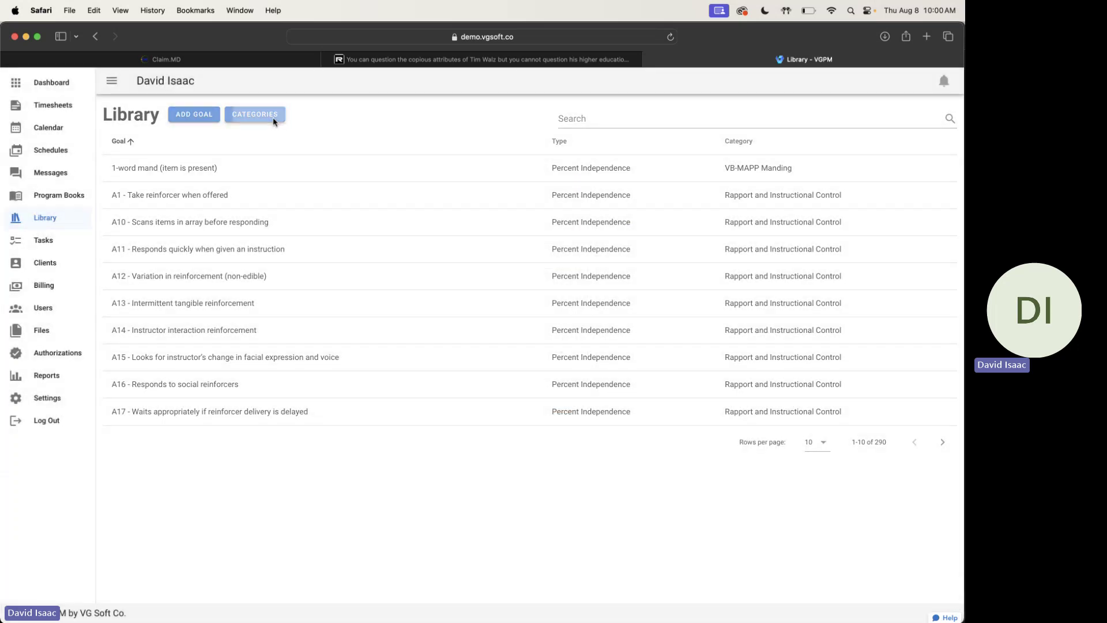
# Step: View the library categories and the form for adding a new category, and close the form without adding one
pyautogui.click(274, 118)
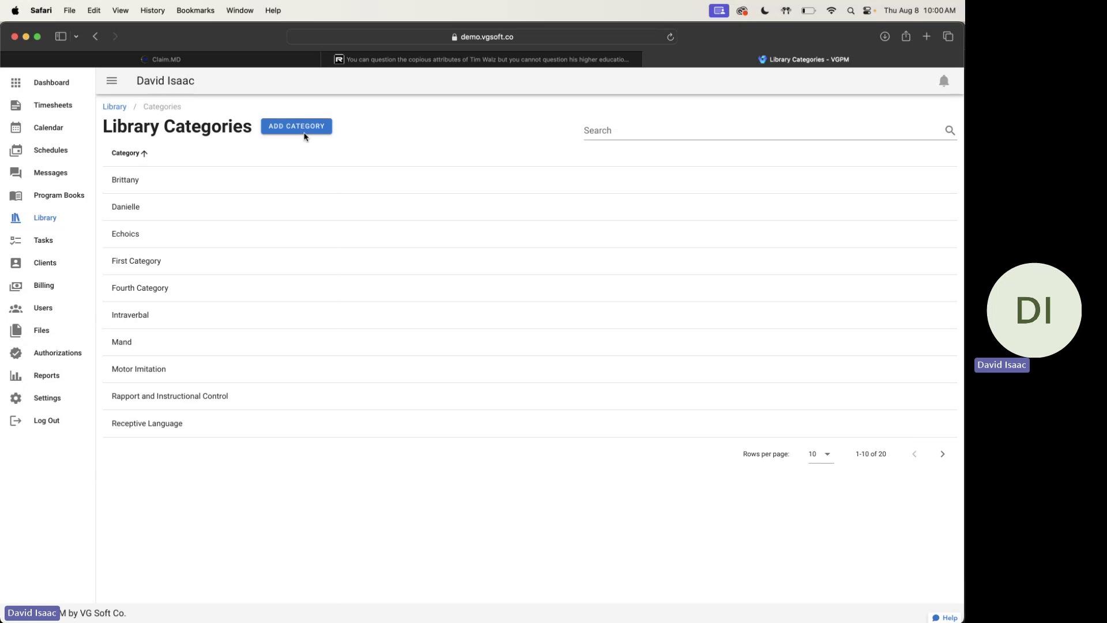
pyautogui.click(304, 131)
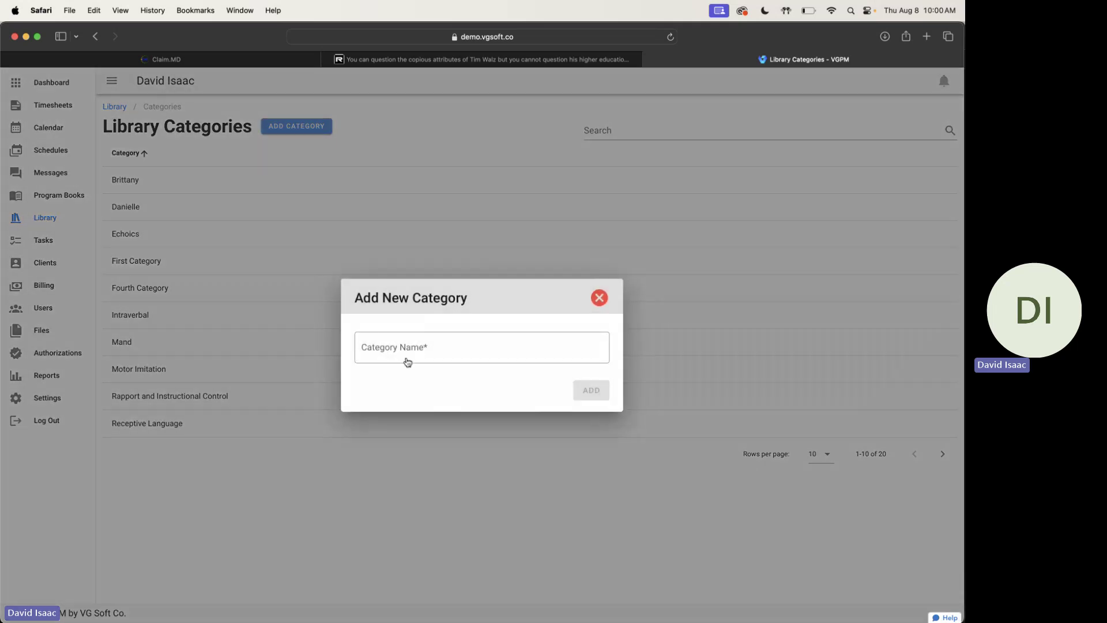
pyautogui.click(603, 299)
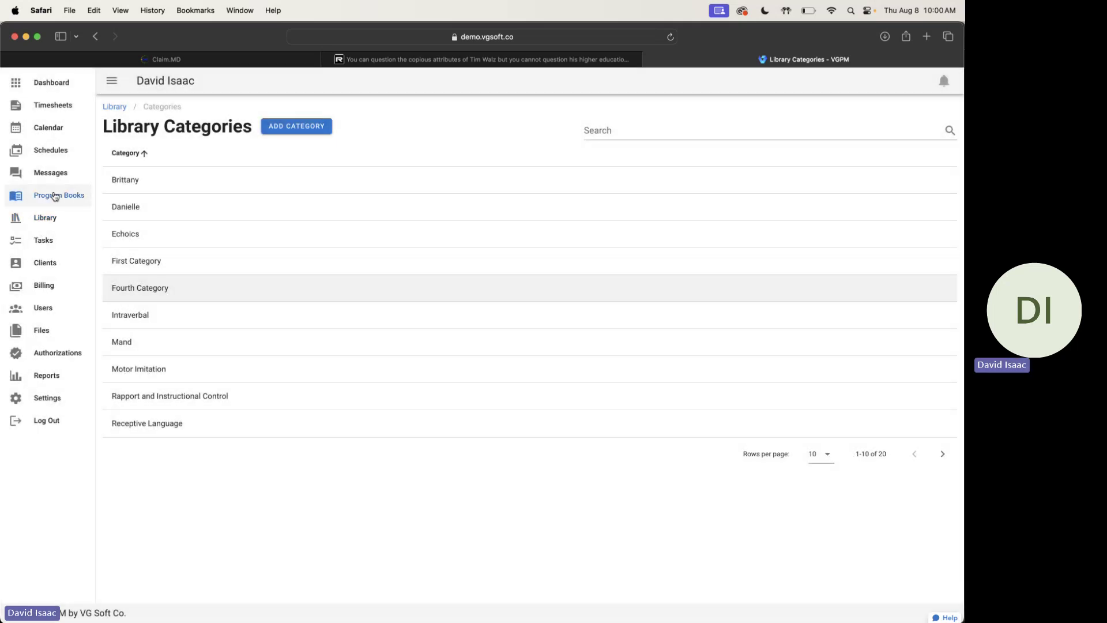
# Step: Search the program books by the client's first name and open that client's program book
pyautogui.click(55, 196)
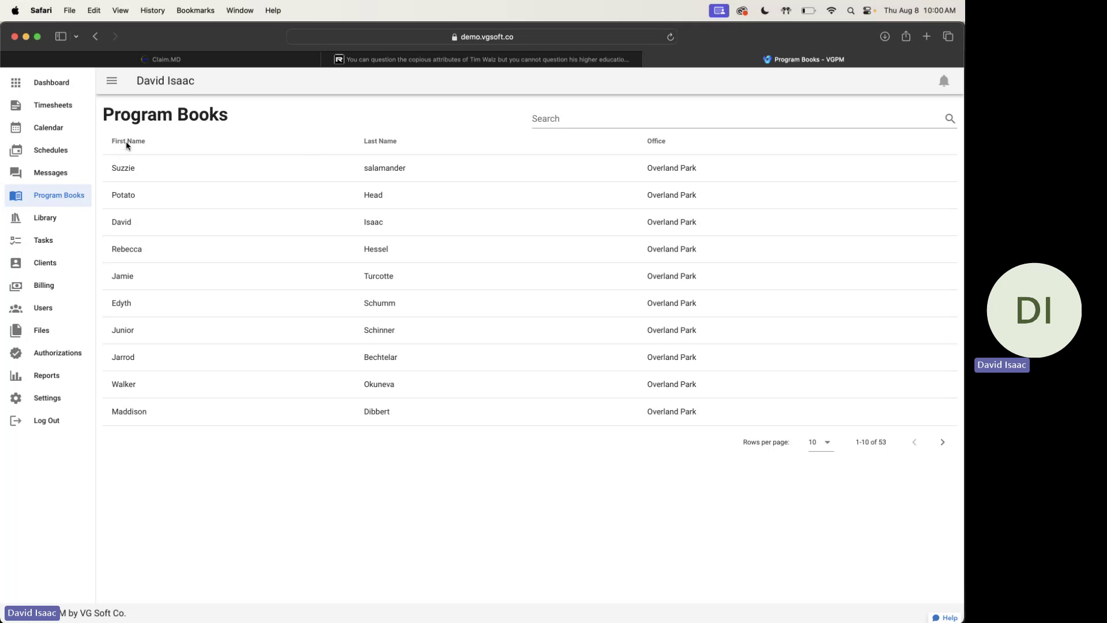
pyautogui.click(649, 130)
pyautogui.write('kamryn')
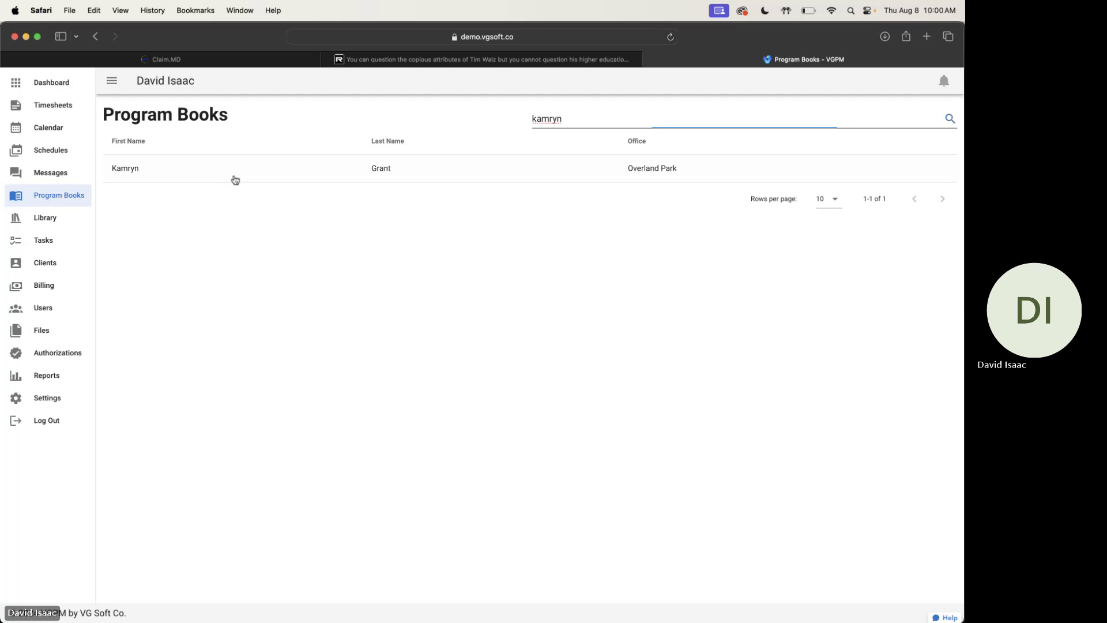
pyautogui.click(235, 176)
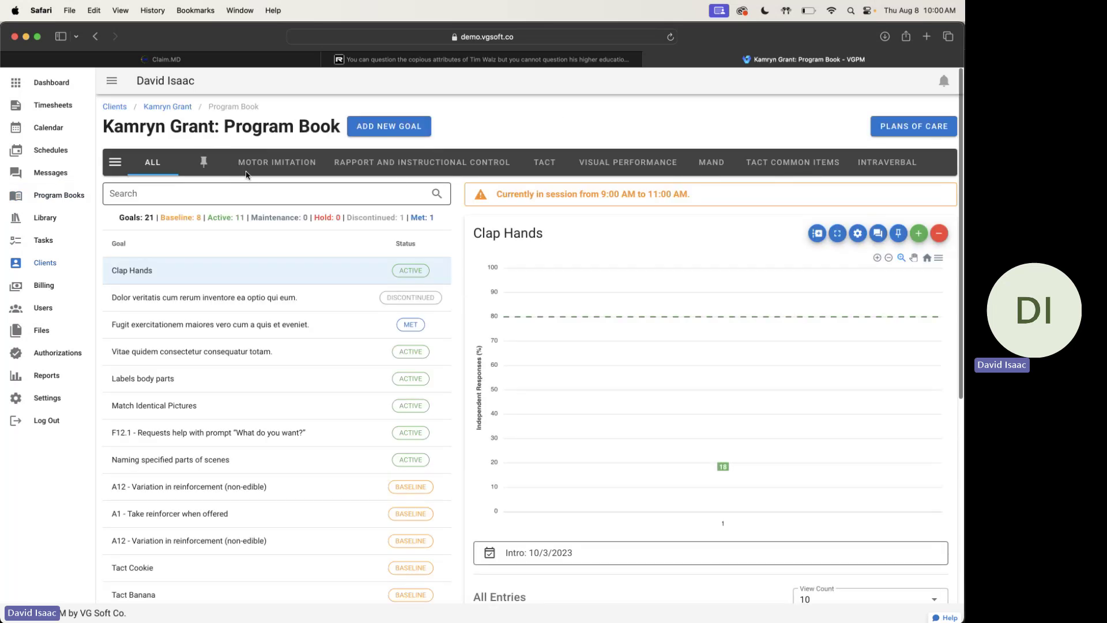
# Step: Browse the client's goals by category, from Motor Imitation through Visual Performance, and return to all goals
pyautogui.click(279, 172)
pyautogui.click(422, 163)
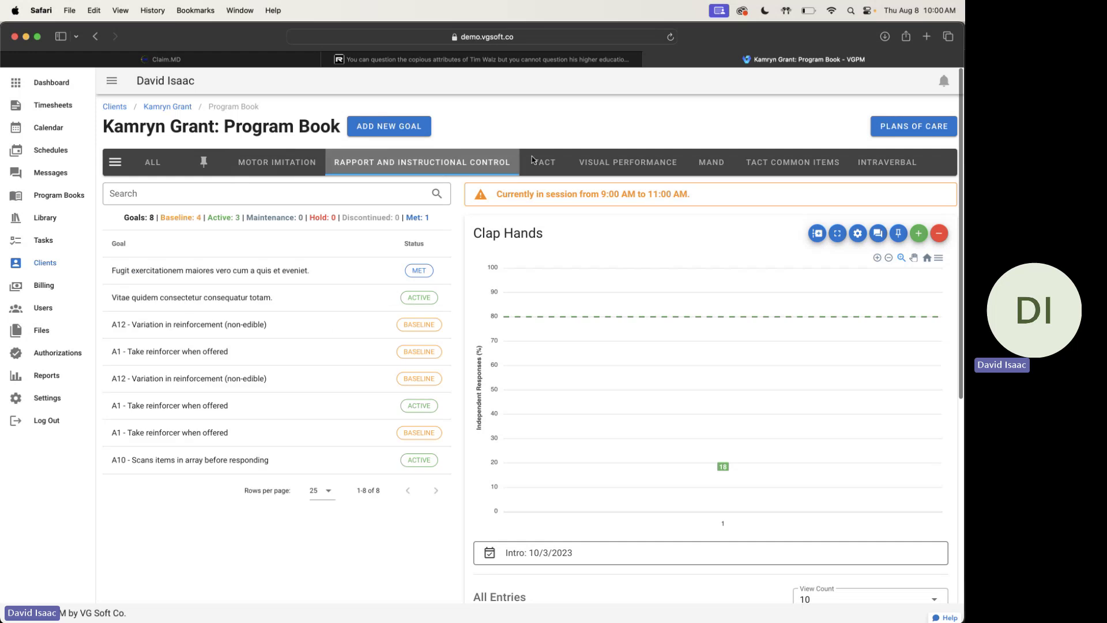
pyautogui.click(544, 162)
pyautogui.click(615, 164)
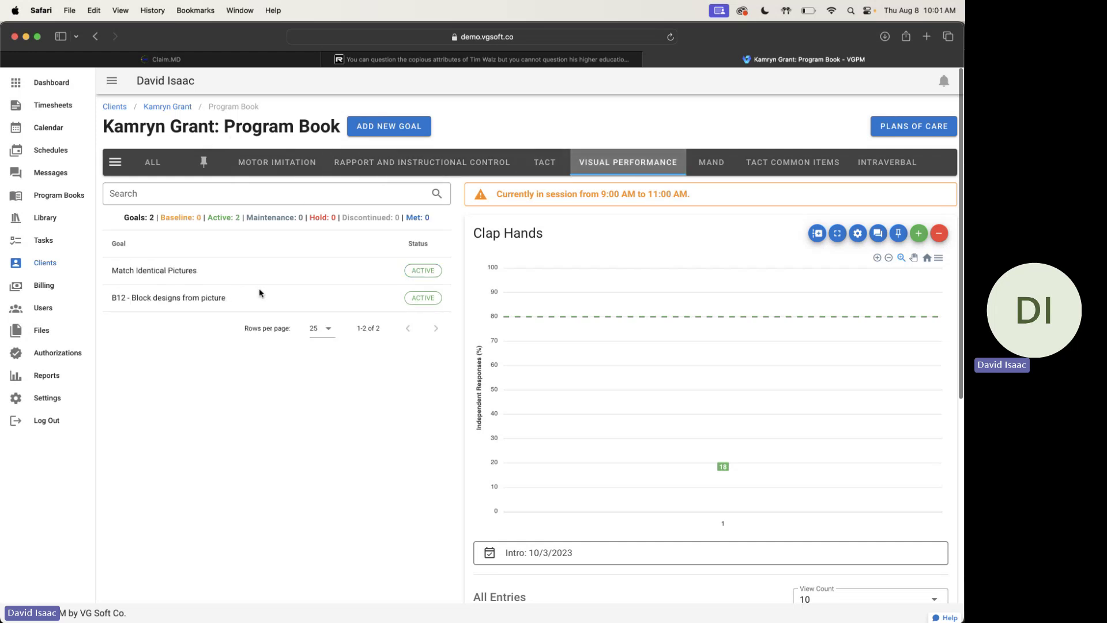
pyautogui.click(153, 164)
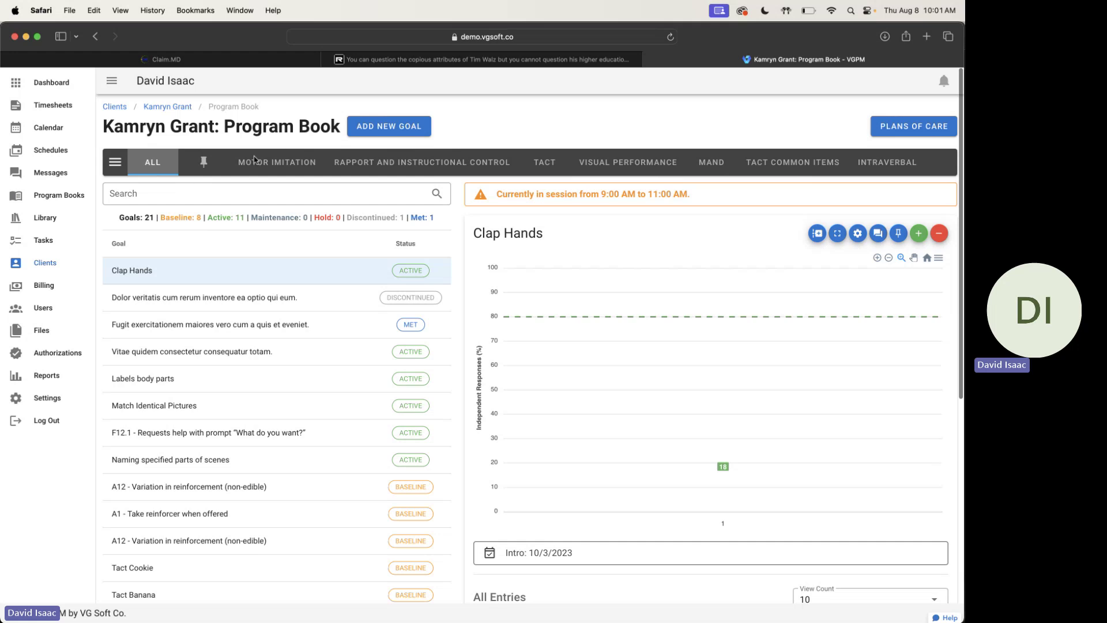
# Step: Start a new client goal from the template A12 - Variation in reinforcement (non-edible)
pyautogui.click(396, 125)
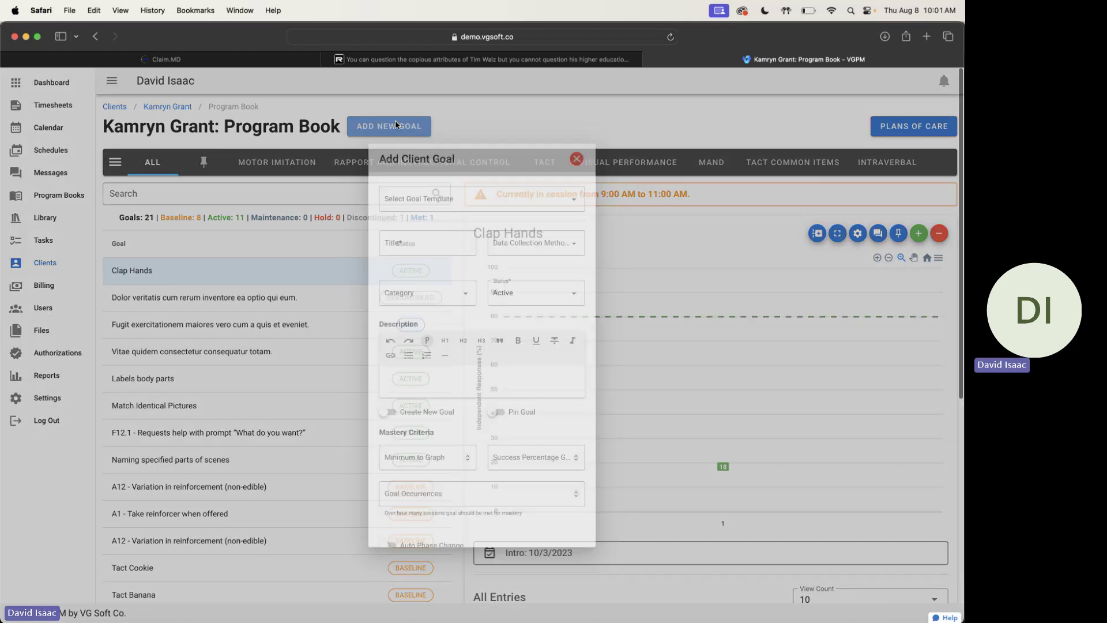
pyautogui.scroll(-2, 404, 350)
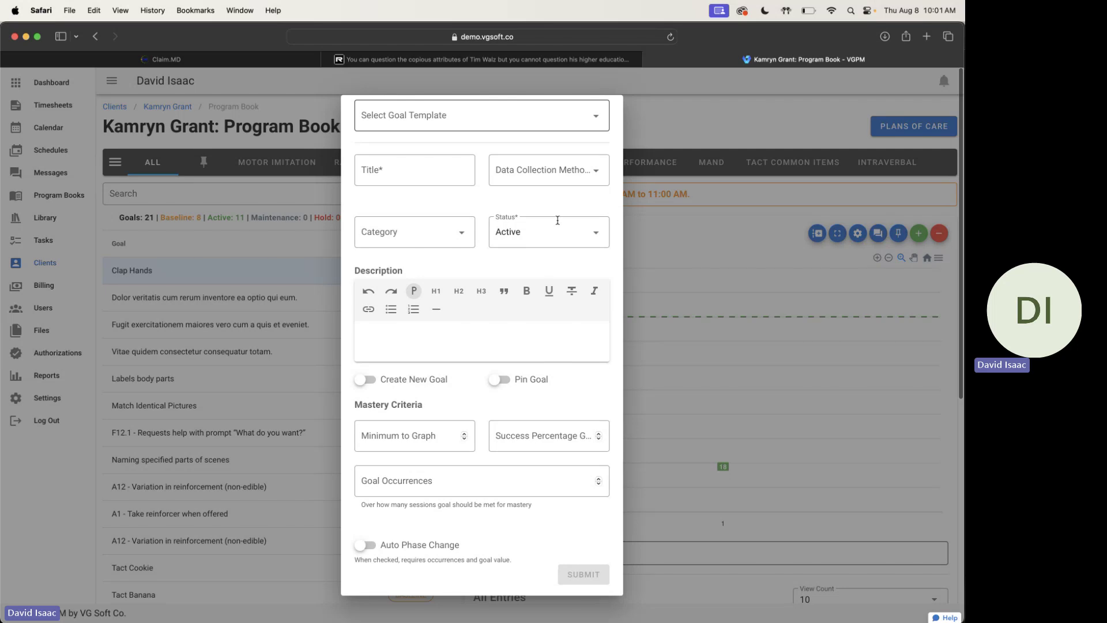
pyautogui.scroll(1, 557, 219)
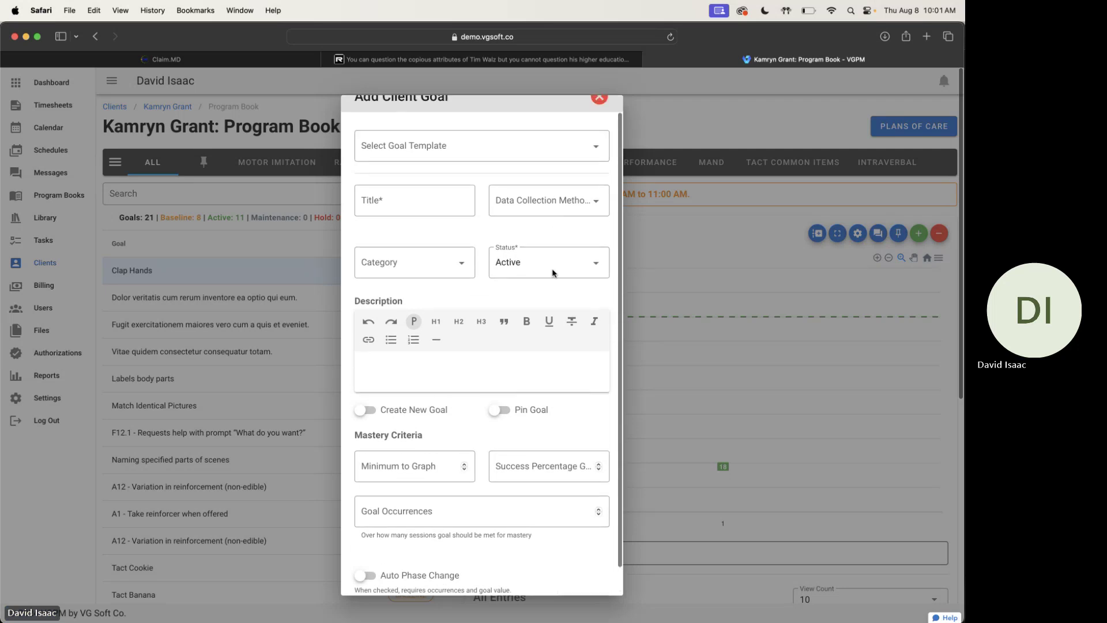
pyautogui.click(551, 270)
pyautogui.click(552, 241)
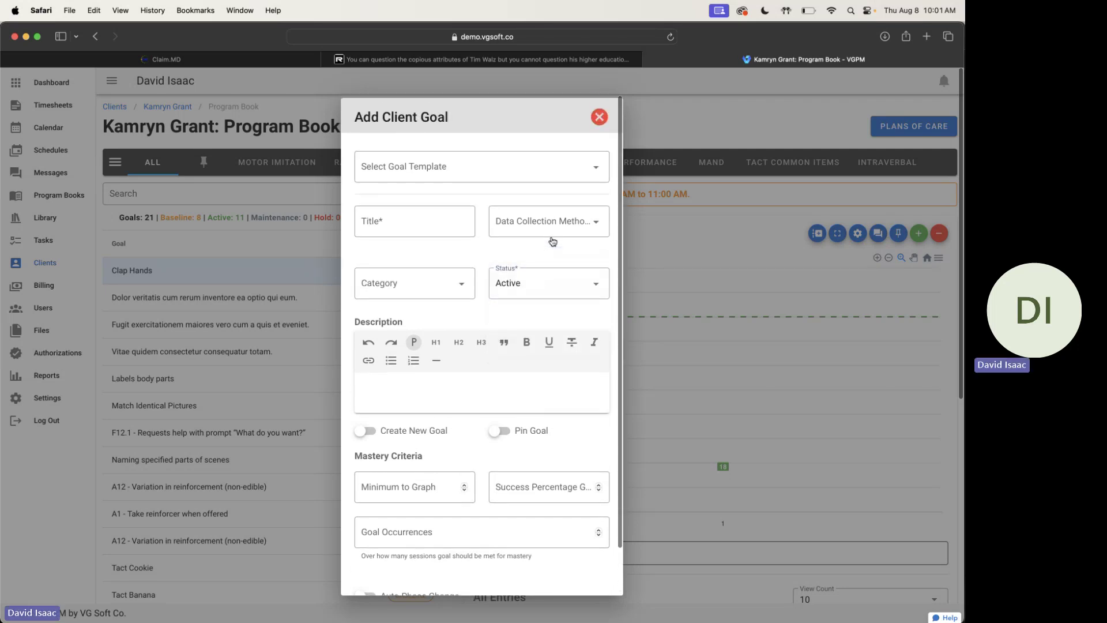
pyautogui.scroll(-3, 554, 230)
pyautogui.click(548, 132)
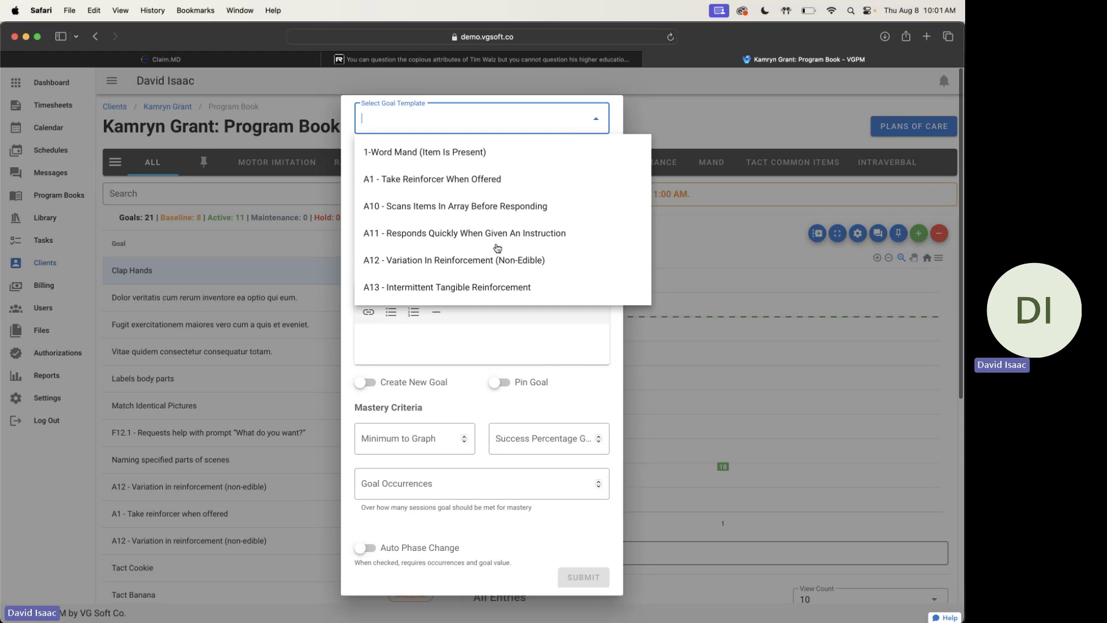
pyautogui.click(527, 277)
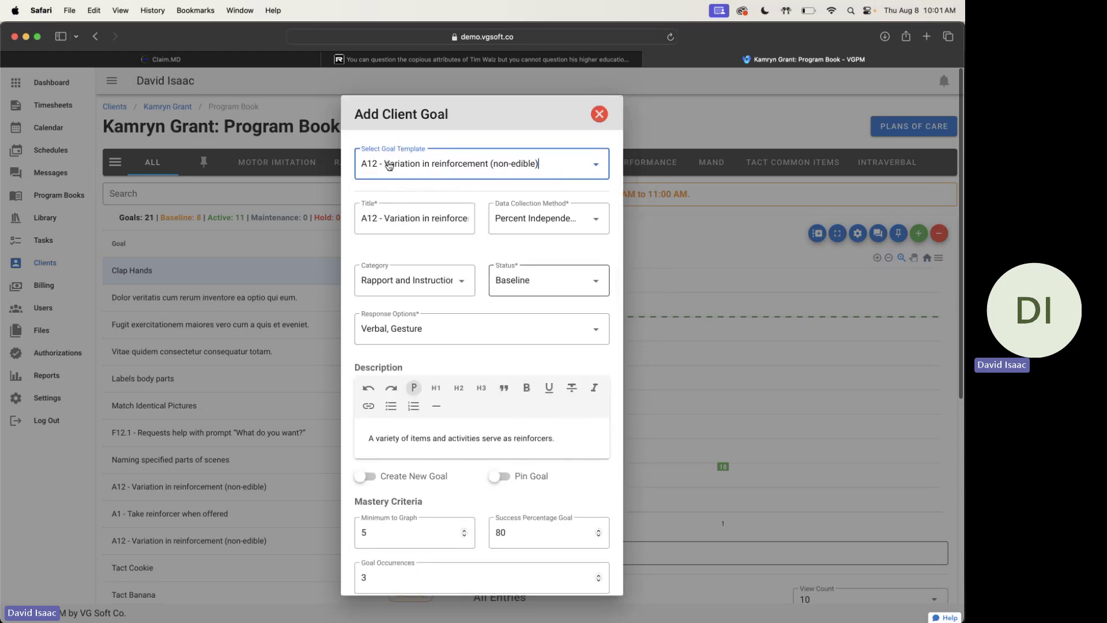
# Step: Review the new client goal's mastery criteria, baseline sessions and response options, and close the form without submitting it
pyautogui.scroll(-3, 569, 466)
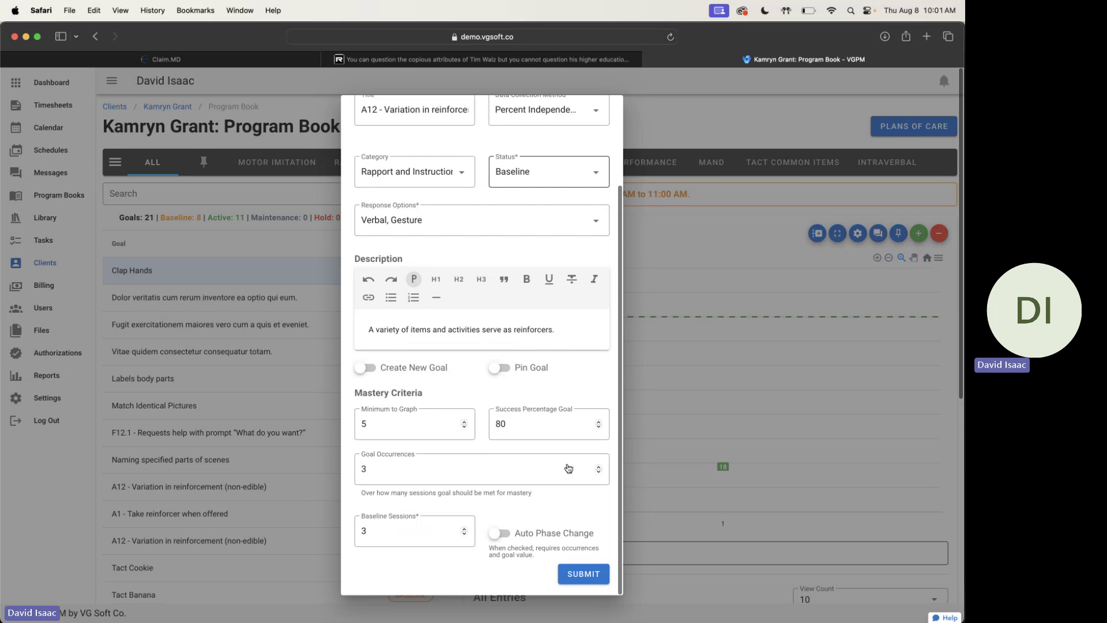
pyautogui.doubleClick(362, 530)
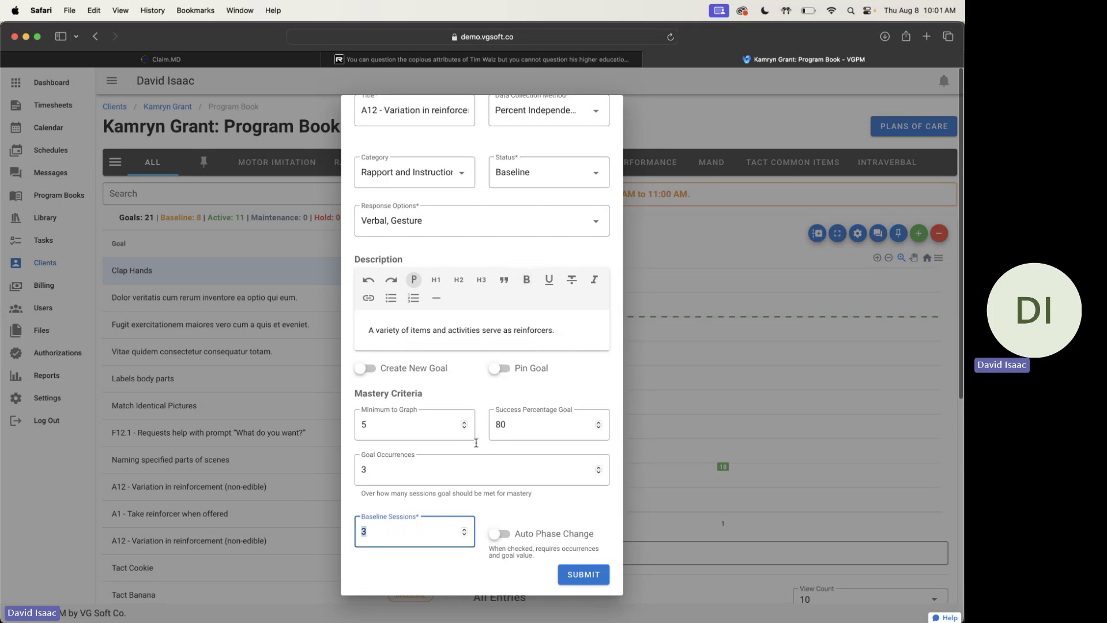
pyautogui.scroll(2, 476, 445)
pyautogui.scroll(3, 476, 446)
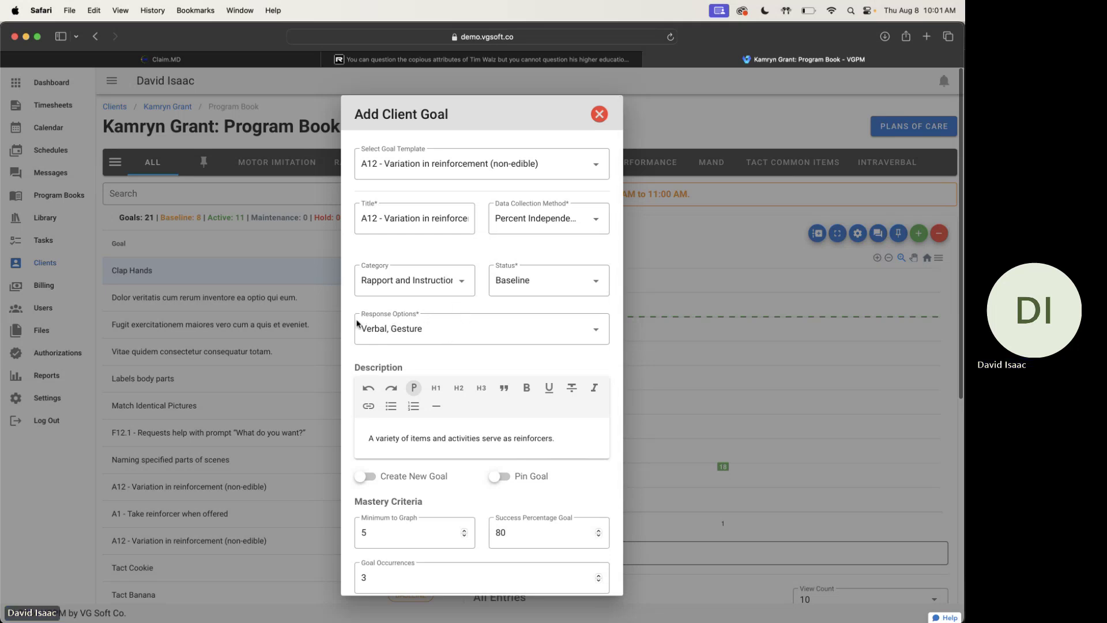
pyautogui.click(471, 330)
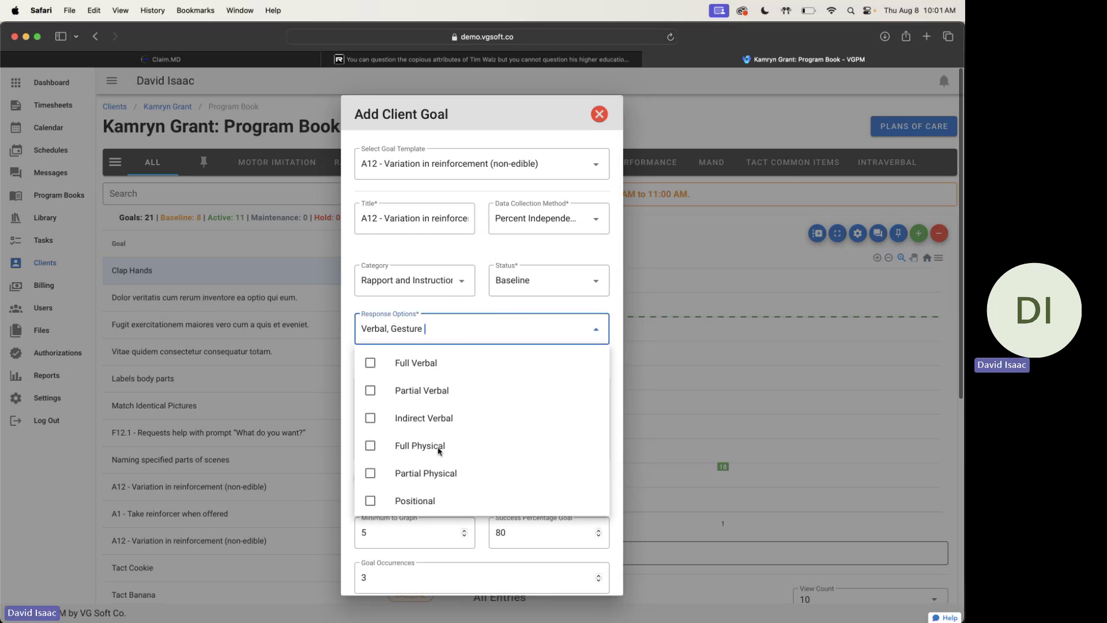
pyautogui.click(529, 312)
pyautogui.scroll(-1, 577, 190)
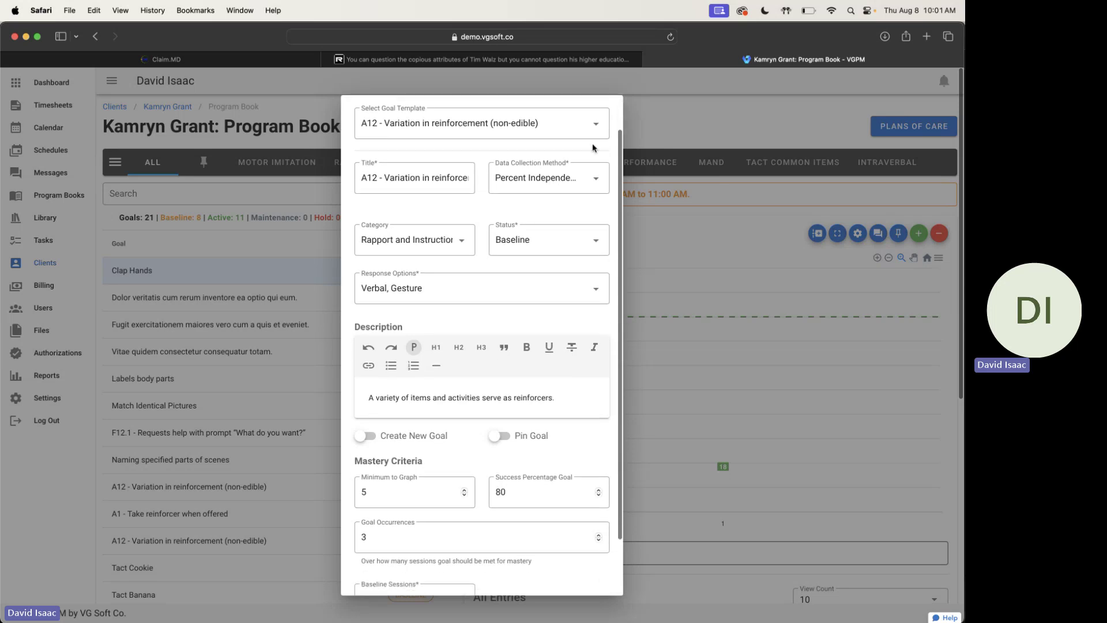
pyautogui.scroll(1, 593, 150)
pyautogui.click(600, 114)
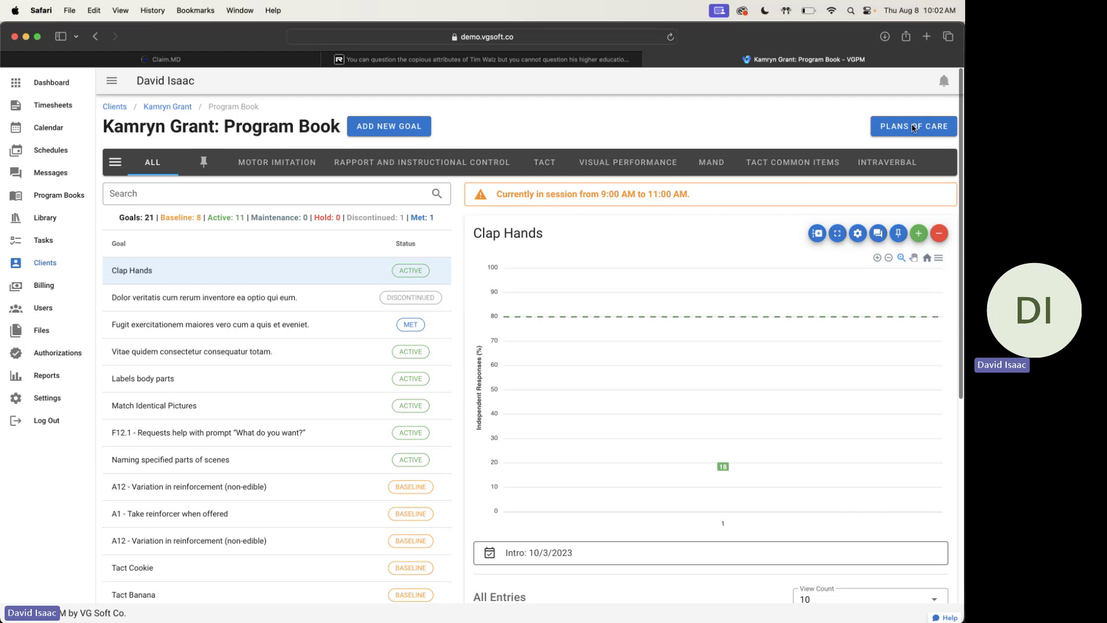
# Step: Look over the program book's goal search and the summary of goals by status
pyautogui.scroll(-1, 220, 247)
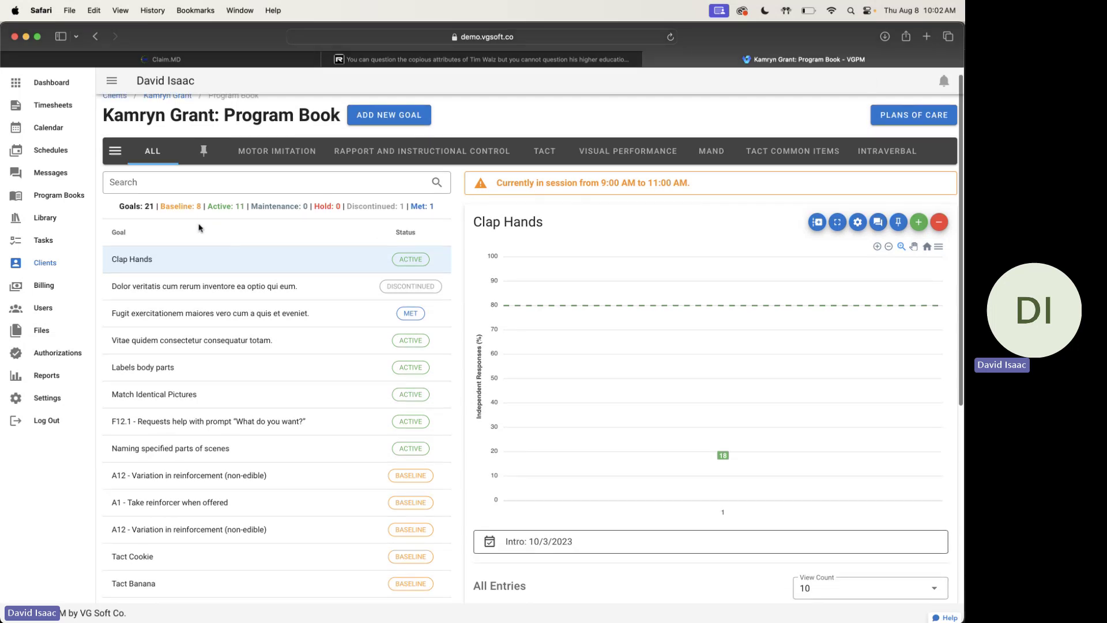
pyautogui.click(167, 184)
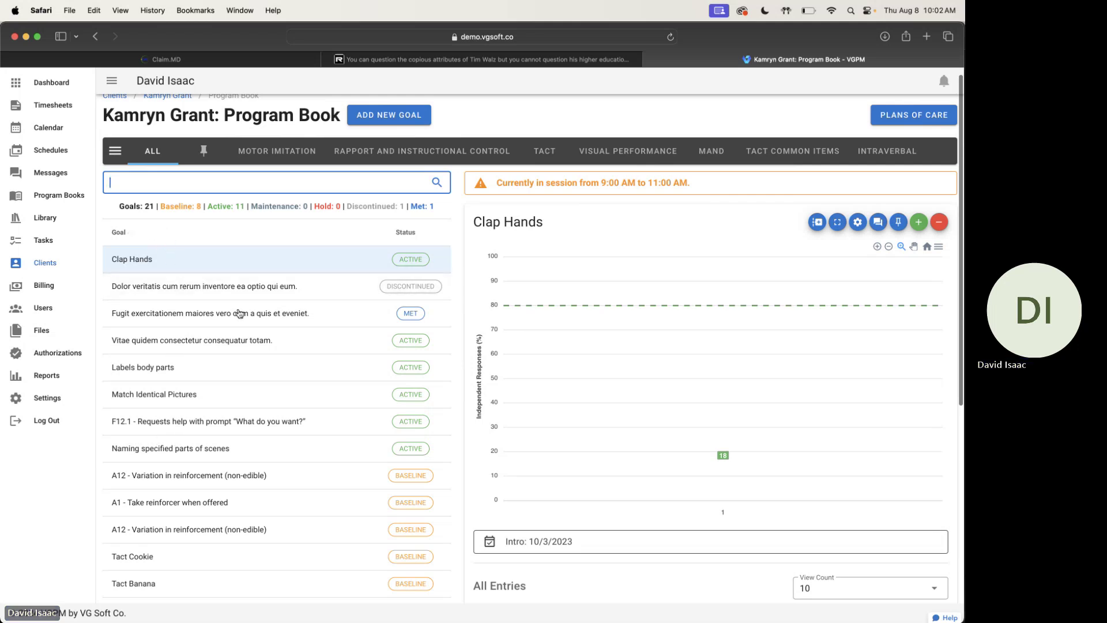
pyautogui.moveTo(118, 206); pyautogui.dragTo(416, 206)
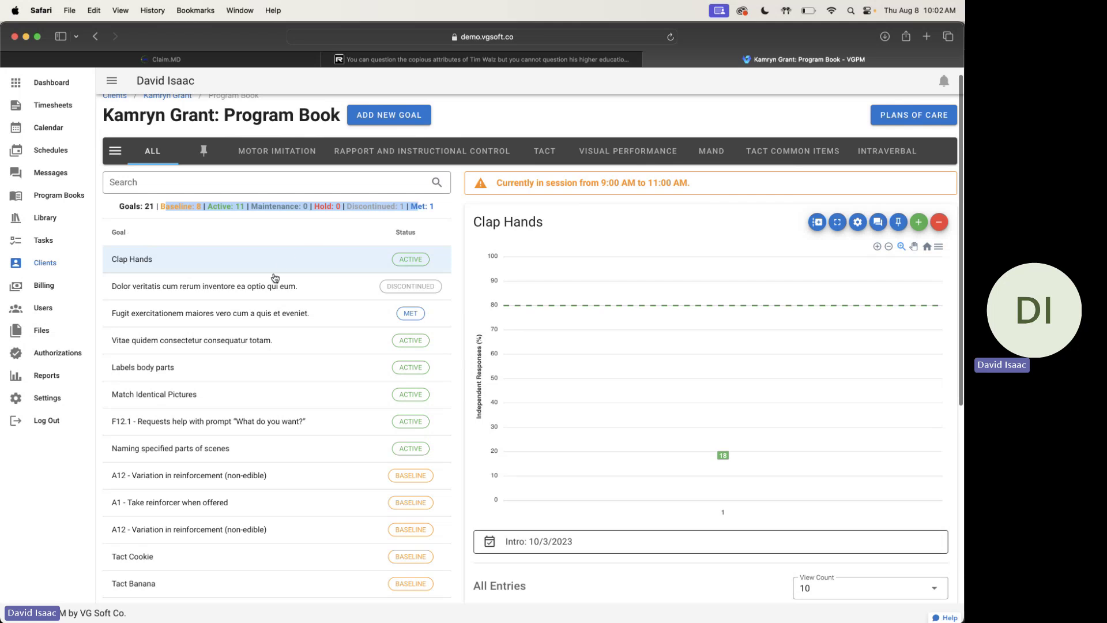
# Step: Inspect the Labels body parts graph by zooming in on sessions 3 to 11 and resetting the zoom, and show its download formats
pyautogui.click(235, 367)
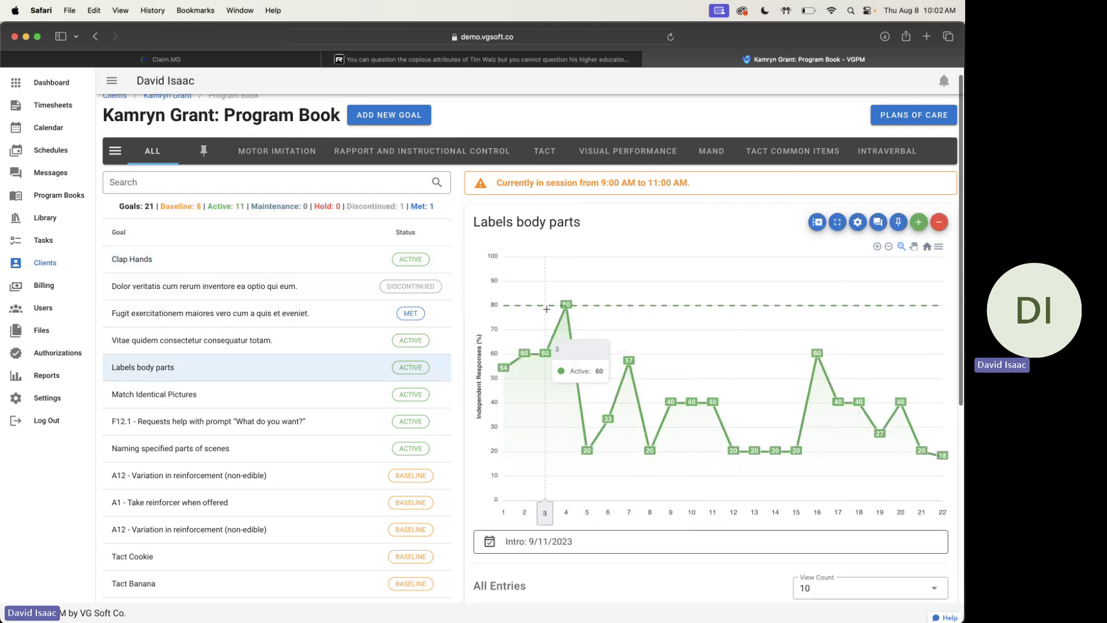
pyautogui.moveTo(550, 298); pyautogui.dragTo(718, 300)
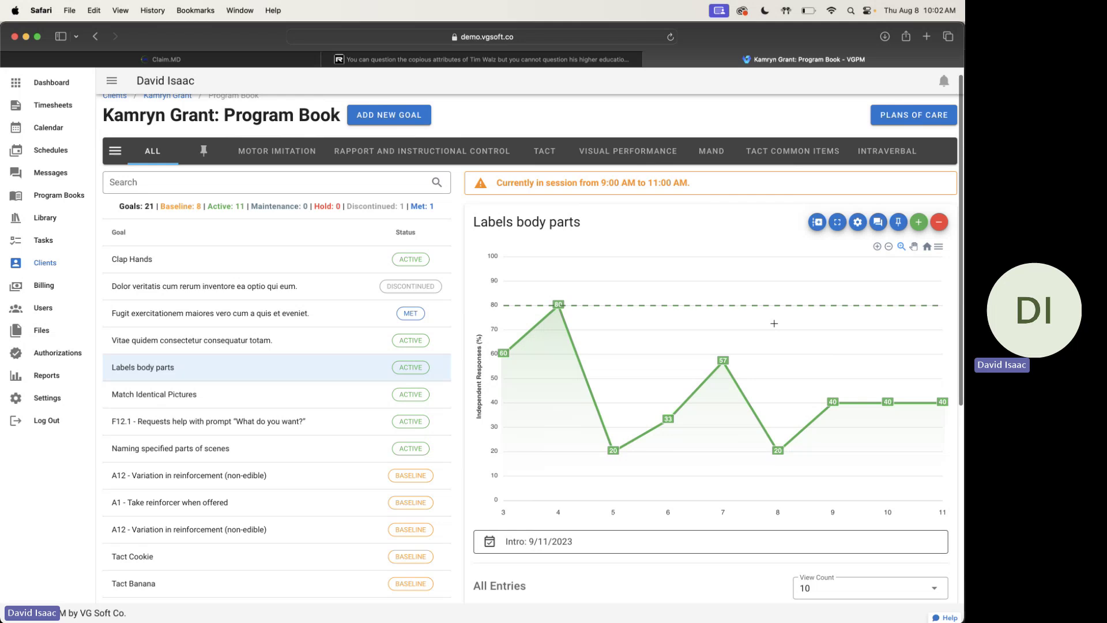
pyautogui.click(928, 248)
pyautogui.click(939, 246)
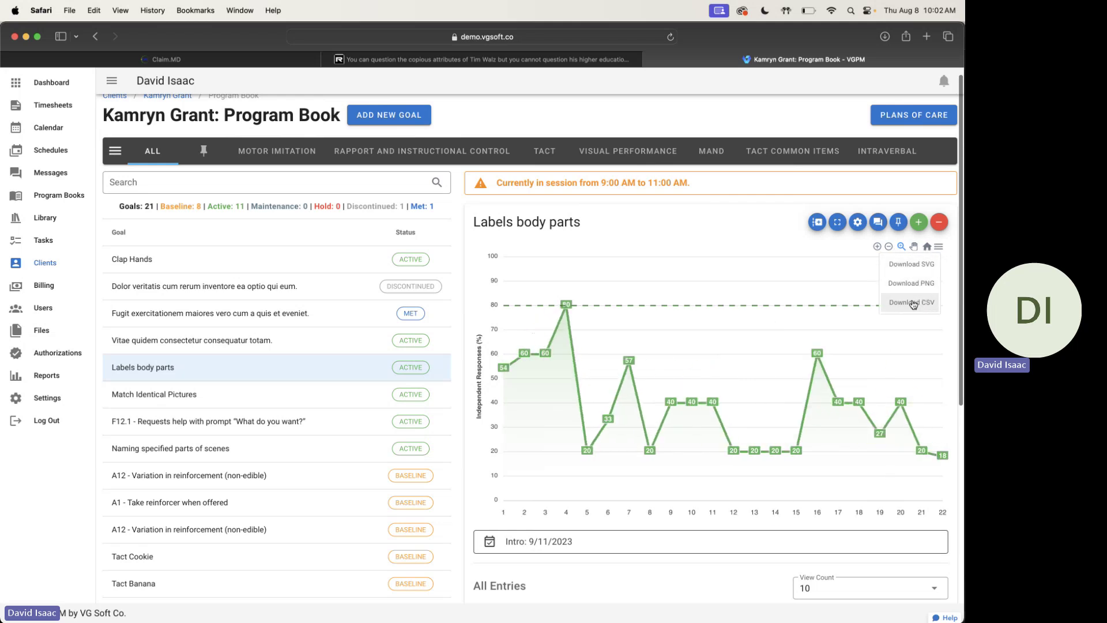
# Step: Show the Add Phase Change form for Labels body parts and view the goal's graph in full screen, closing each again
pyautogui.click(818, 227)
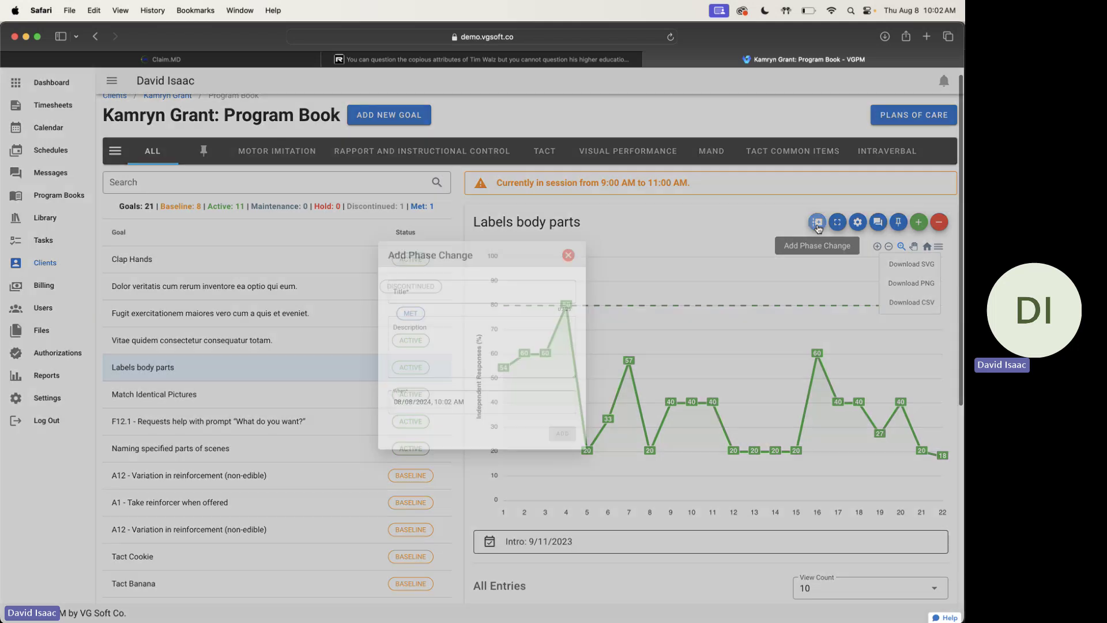
pyautogui.click(600, 225)
pyautogui.click(837, 222)
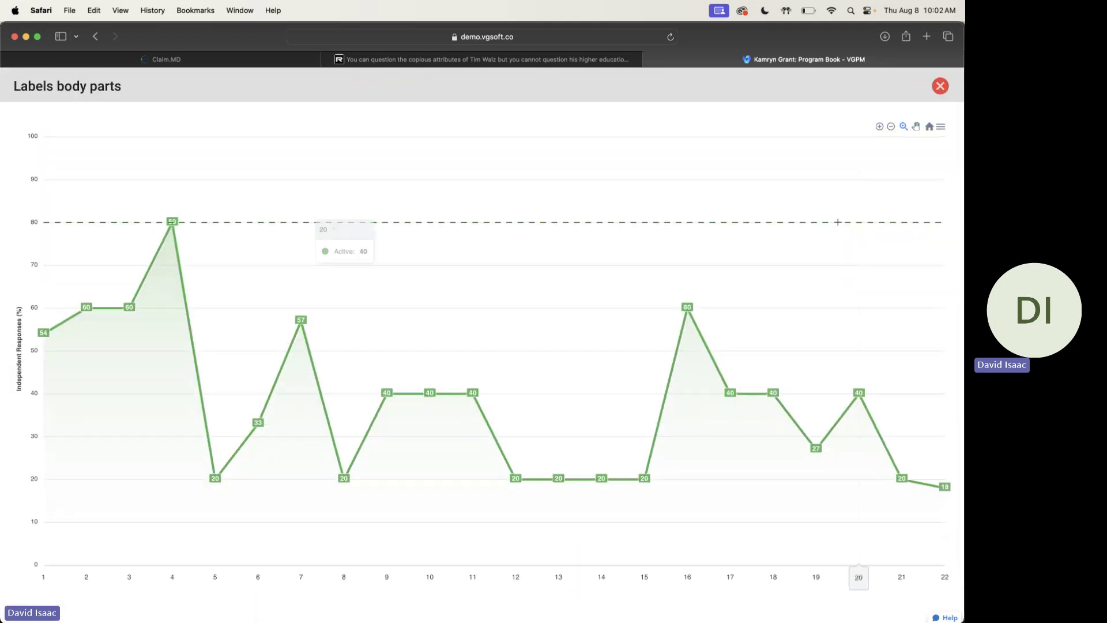
pyautogui.click(940, 85)
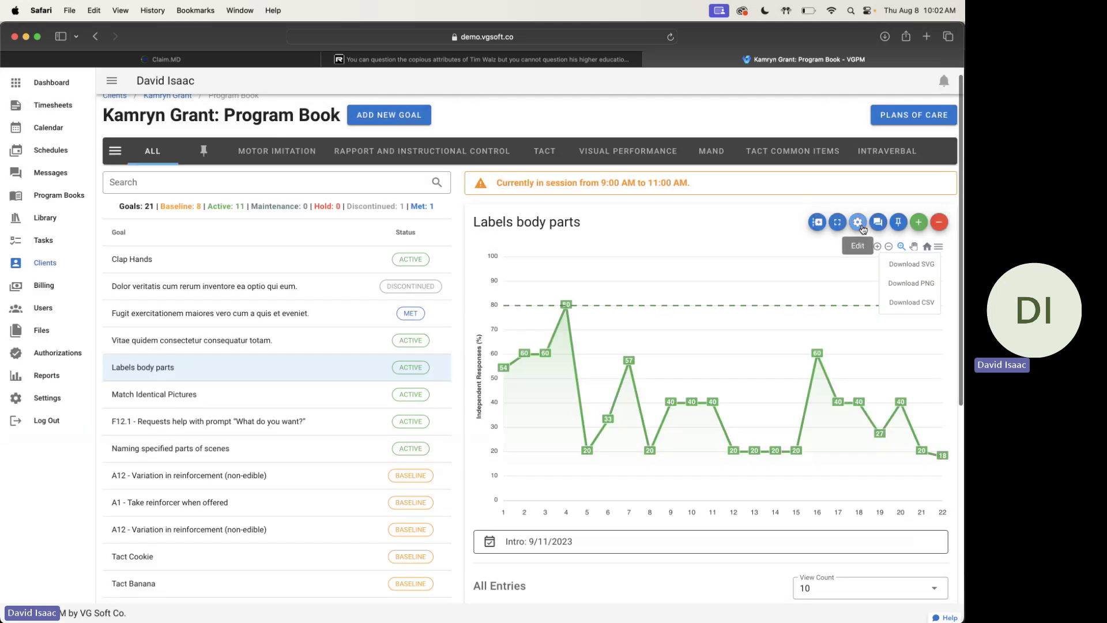
# Step: Look at the edit form and the comments of the Labels body parts goal, closing both without changes
pyautogui.click(858, 222)
pyautogui.click(598, 115)
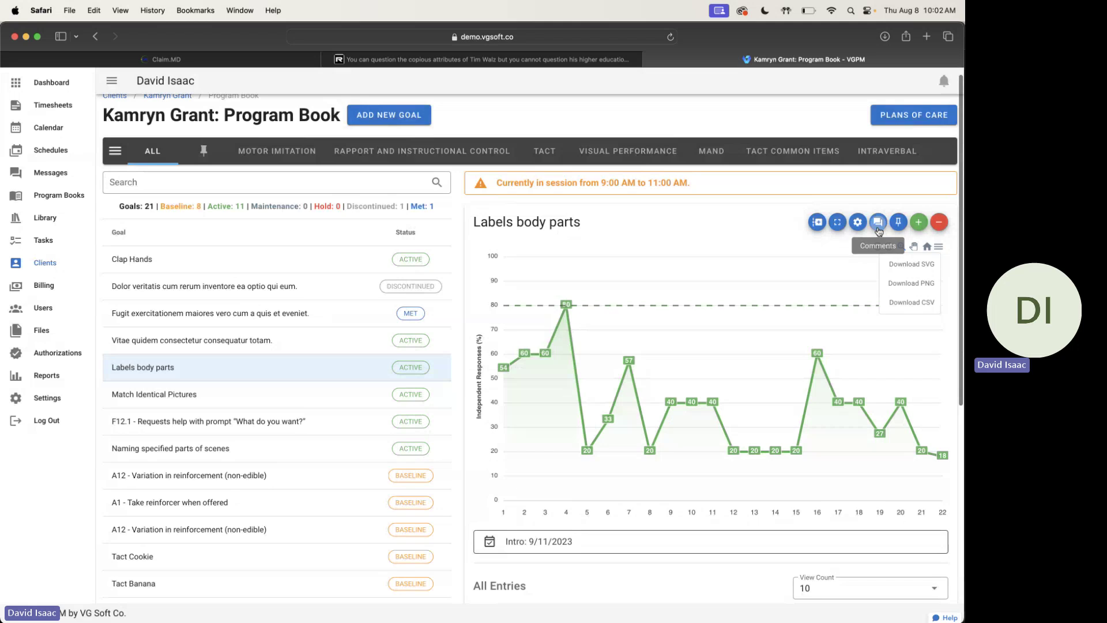
pyautogui.click(878, 224)
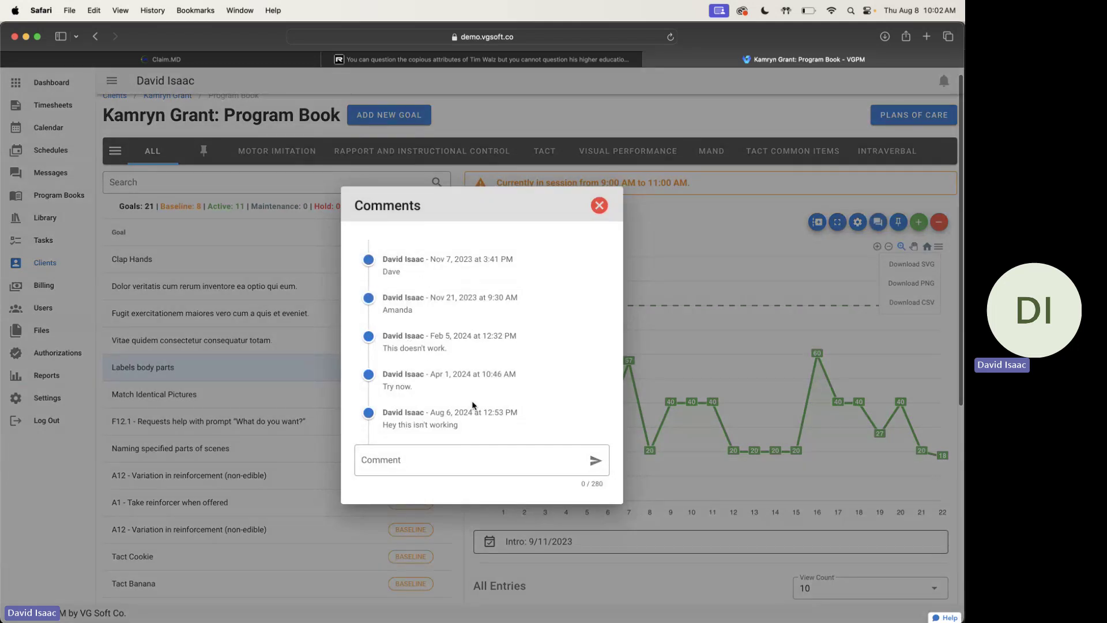
pyautogui.click(600, 206)
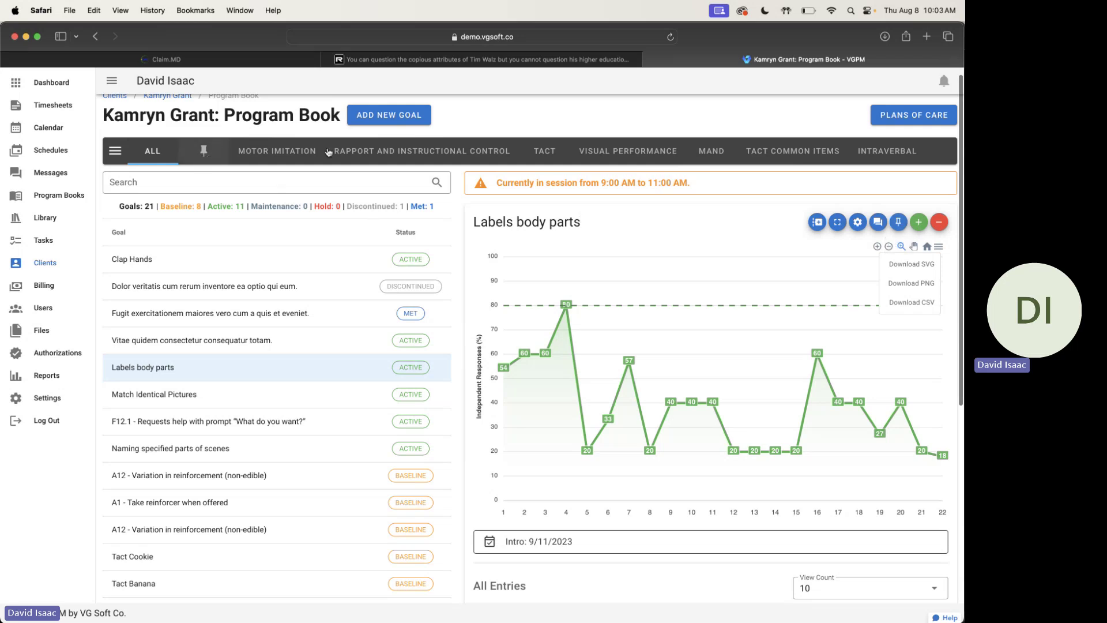
# Step: Show the Add Entries form and the delete confirmation for Labels body parts, closing both without adding or deleting anything
pyautogui.click(858, 240)
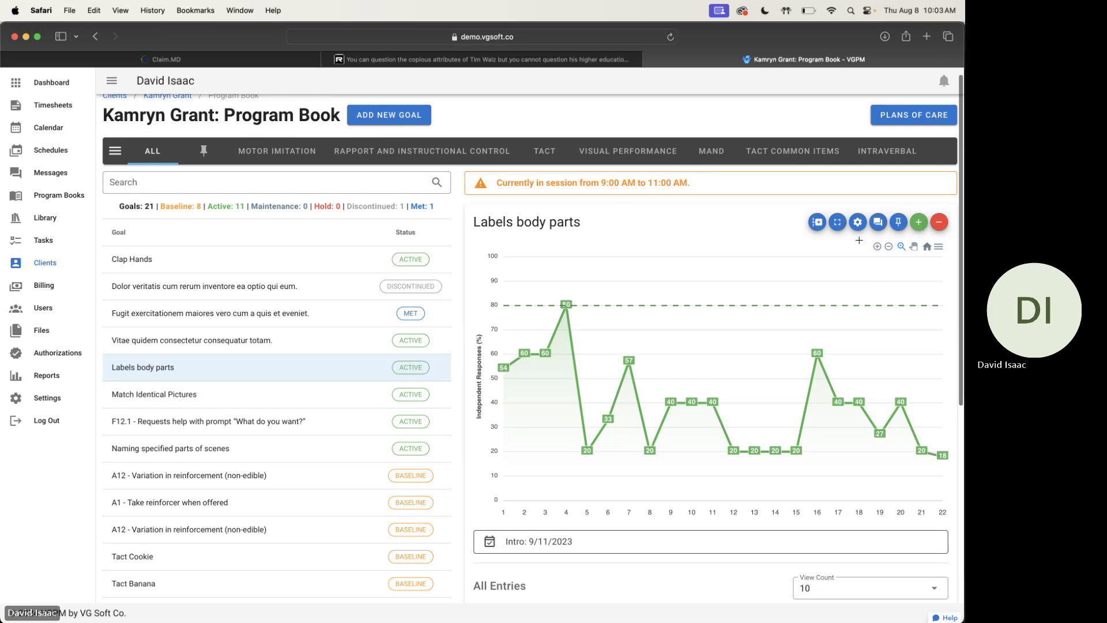
pyautogui.click(919, 223)
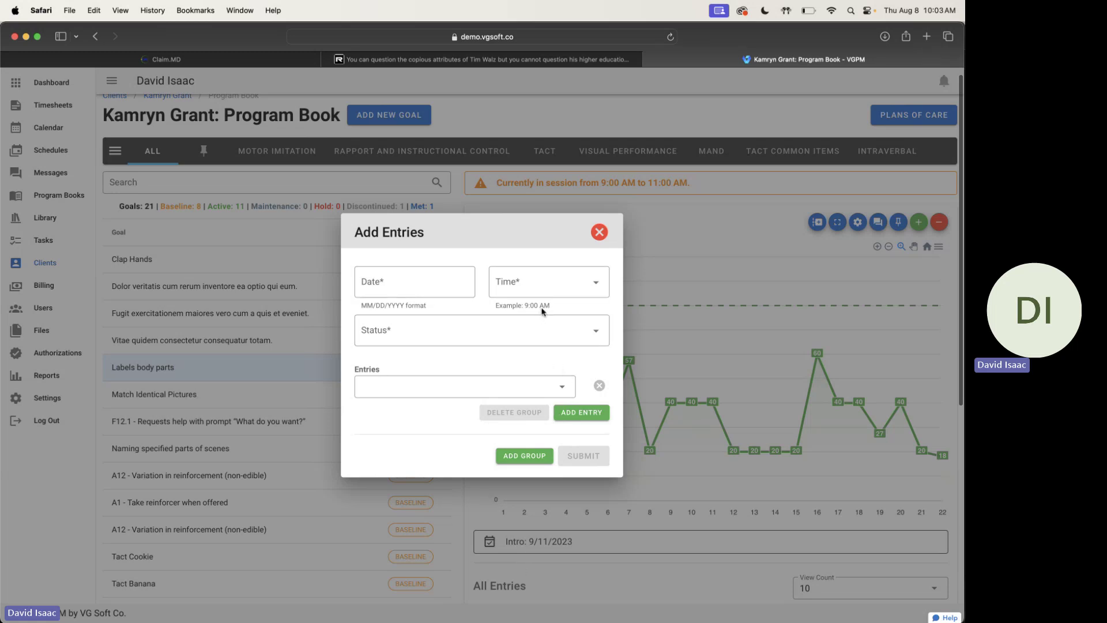
pyautogui.click(599, 232)
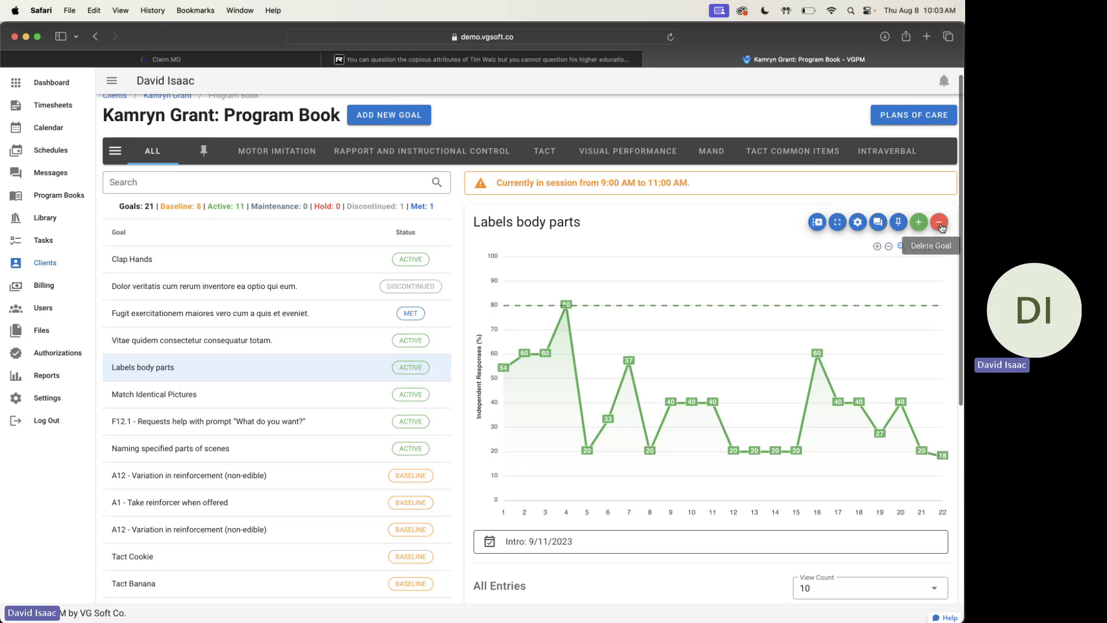
pyautogui.click(941, 225)
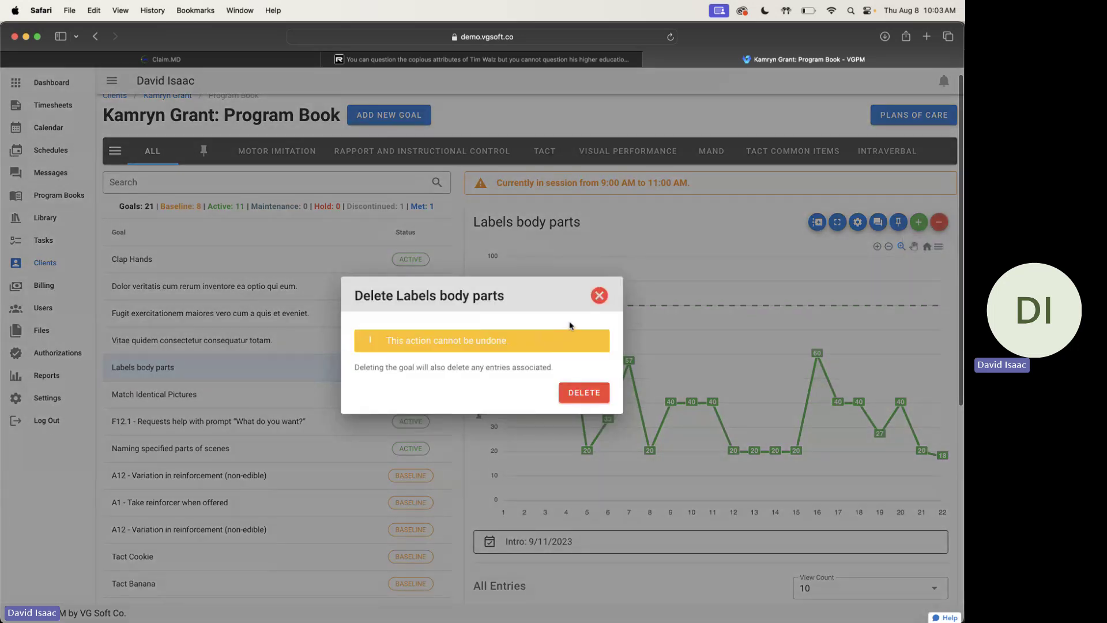
pyautogui.click(599, 296)
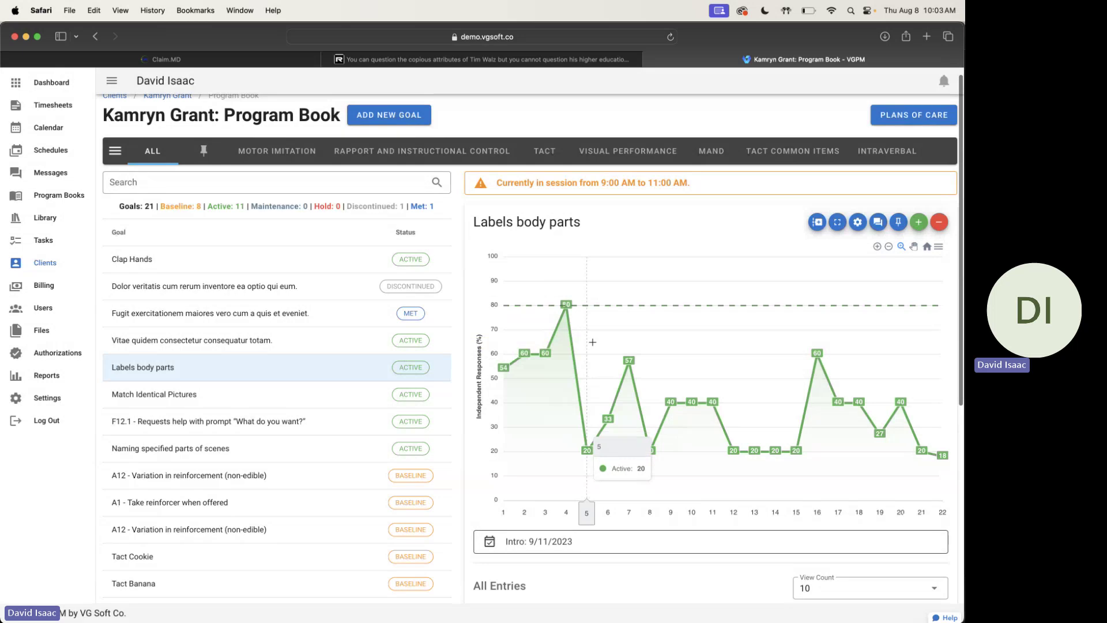
# Step: Examine the intro date and the list of all entries below the Labels body parts graph
pyautogui.scroll(-2, 470, 312)
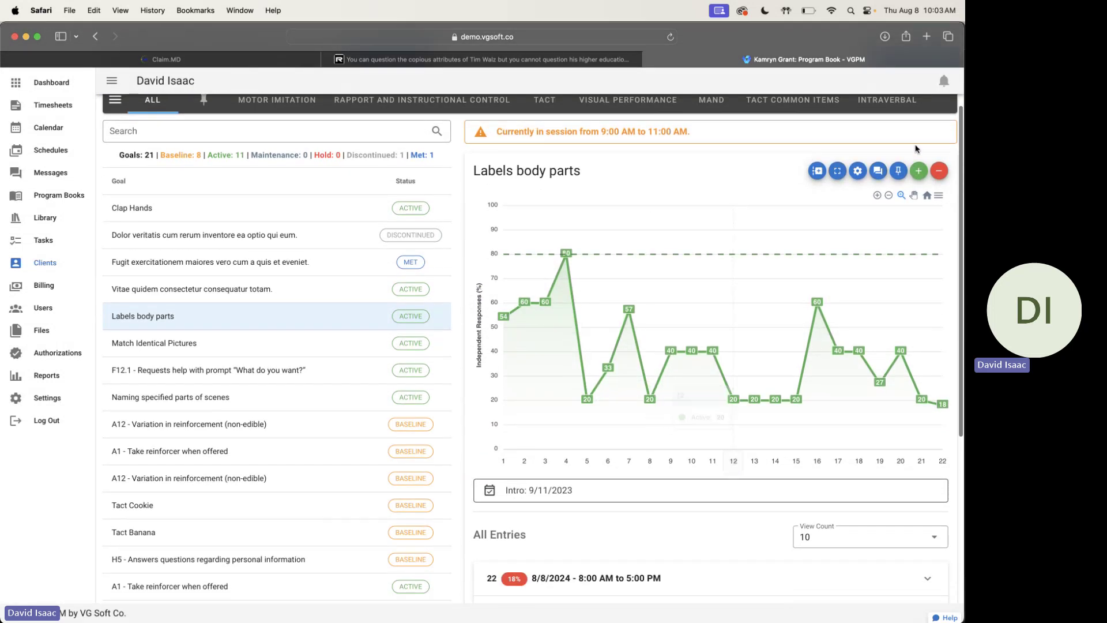
pyautogui.scroll(-4, 508, 380)
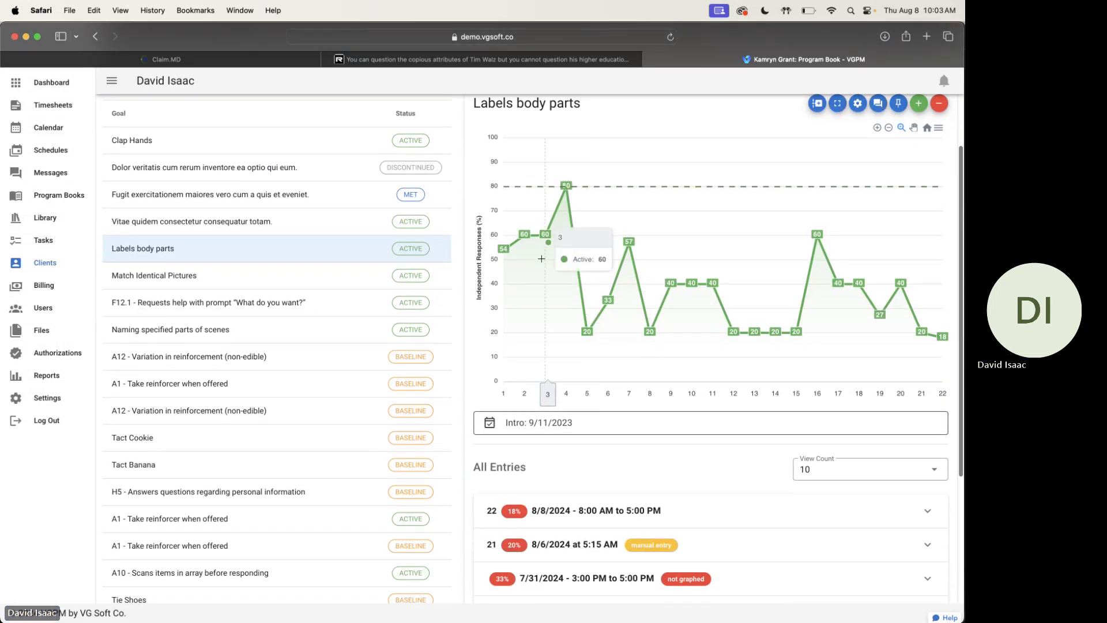
pyautogui.moveTo(505, 380); pyautogui.dragTo(689, 375)
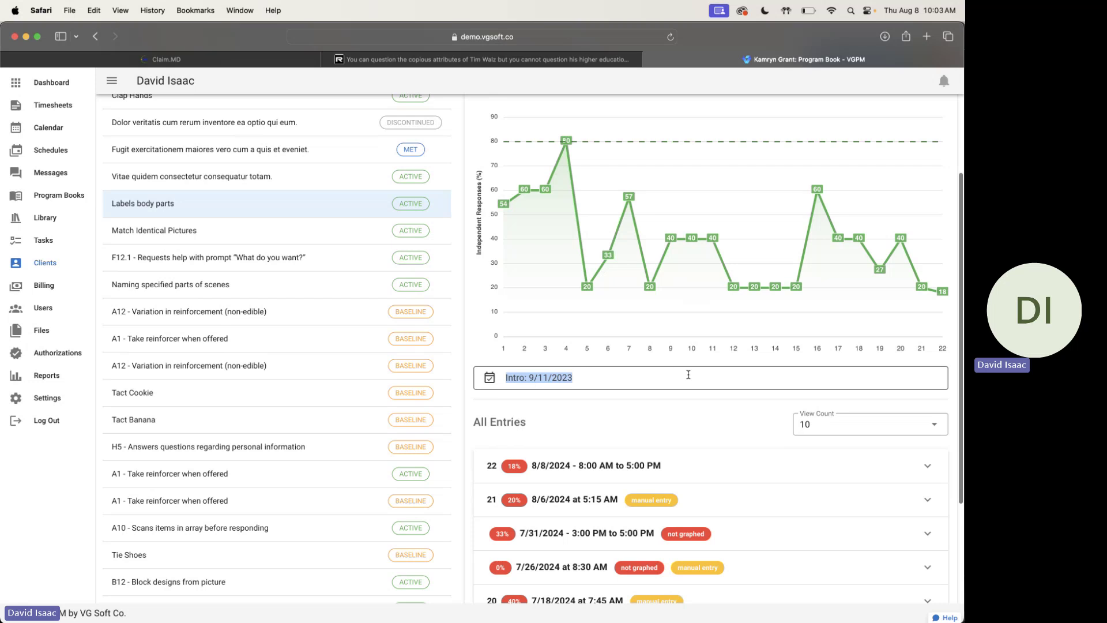
pyautogui.click(615, 387)
pyautogui.scroll(-6, 615, 386)
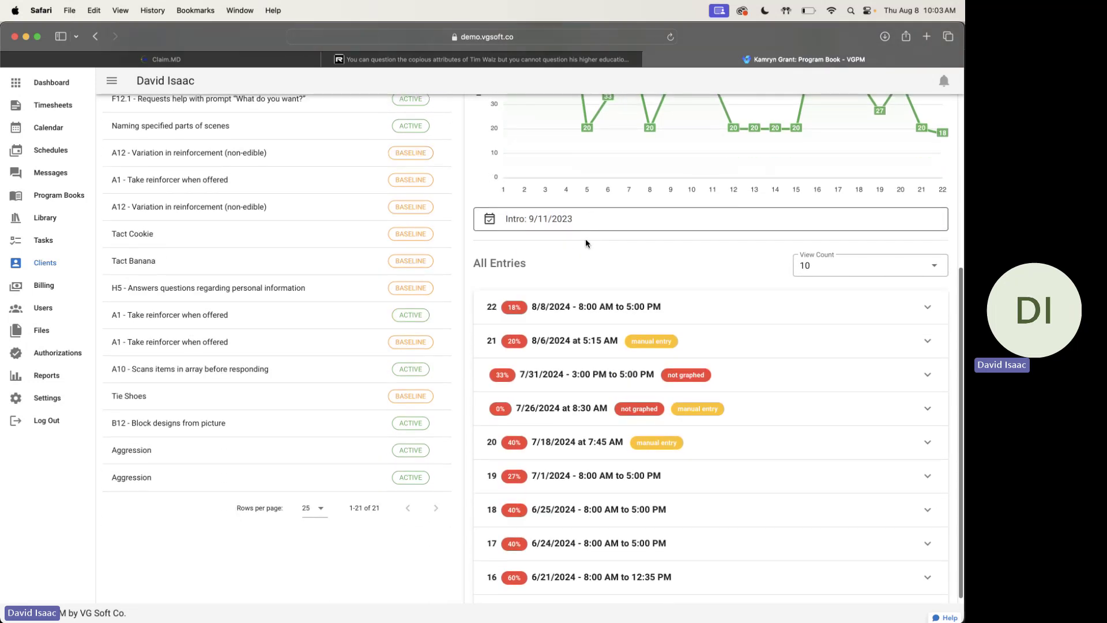
# Step: View the met goal Fugit exercitationem maiores vero cum a quis et eveniet, including its intro and met dates
pyautogui.scroll(12, 613, 227)
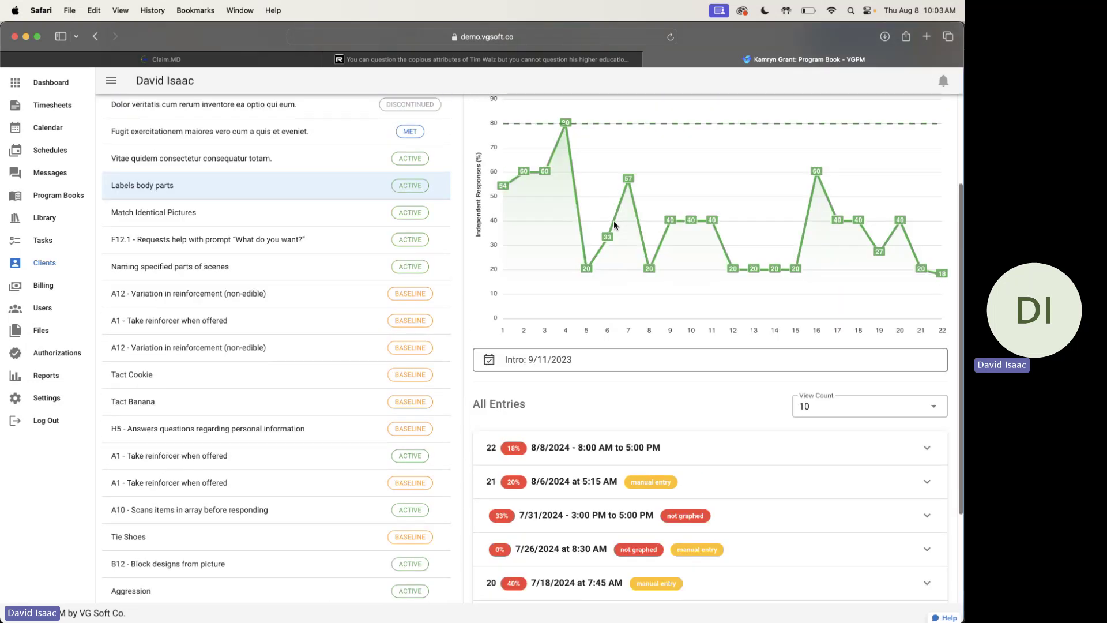
pyautogui.click(378, 325)
pyautogui.scroll(-4, 377, 329)
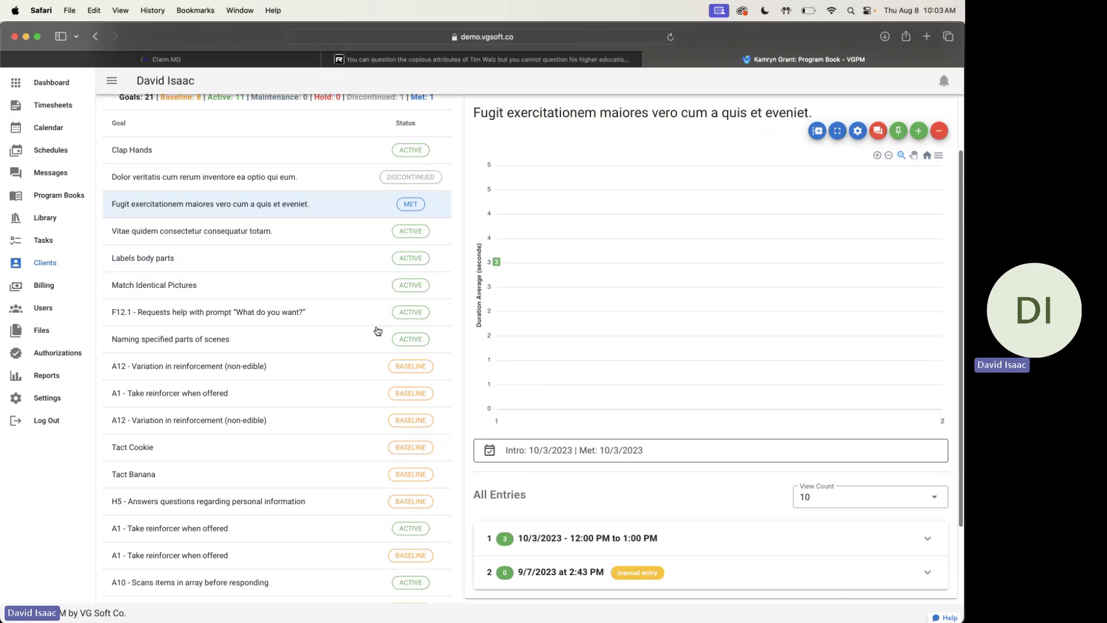
# Step: Return to the Labels body parts goal and expand its 8/8/2024 entry to examine the individual responses
pyautogui.click(173, 264)
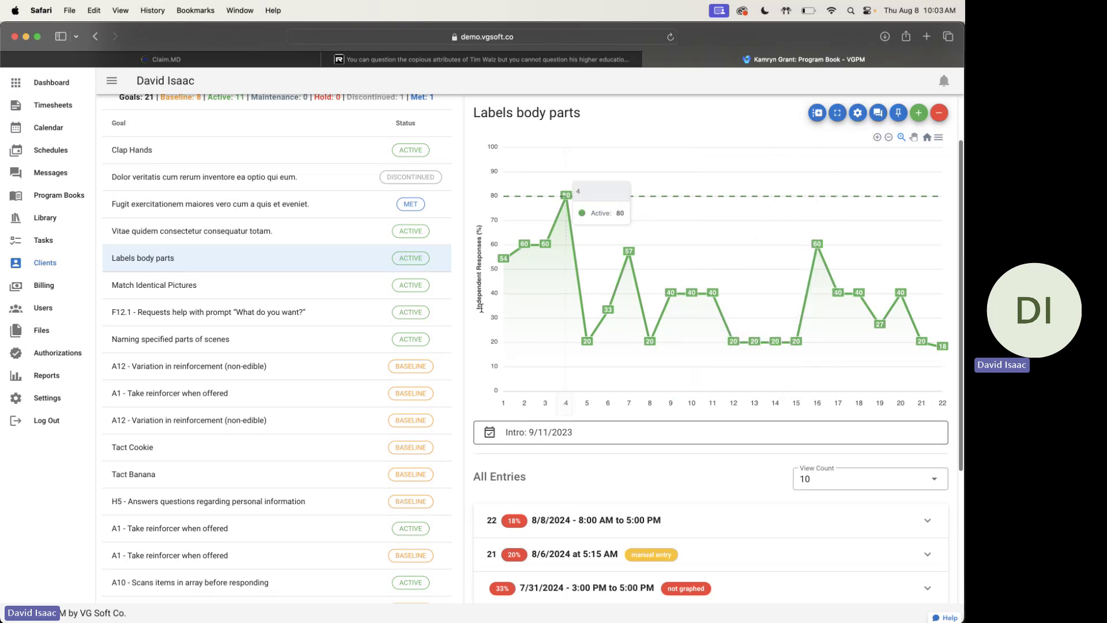
pyautogui.scroll(-2, 455, 372)
pyautogui.scroll(-5, 454, 372)
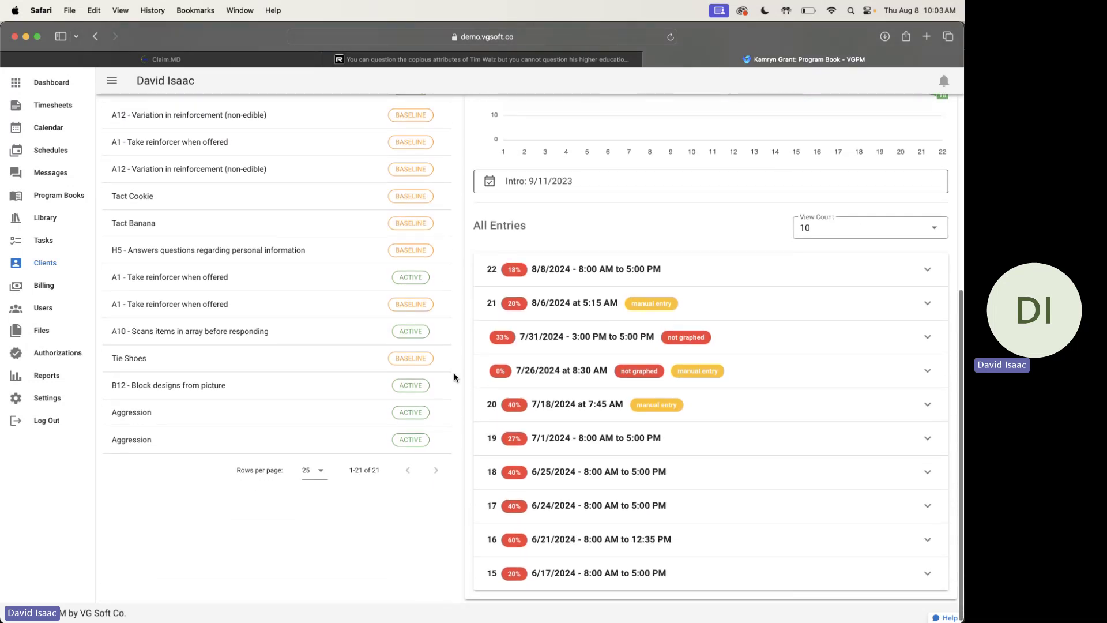
pyautogui.click(576, 270)
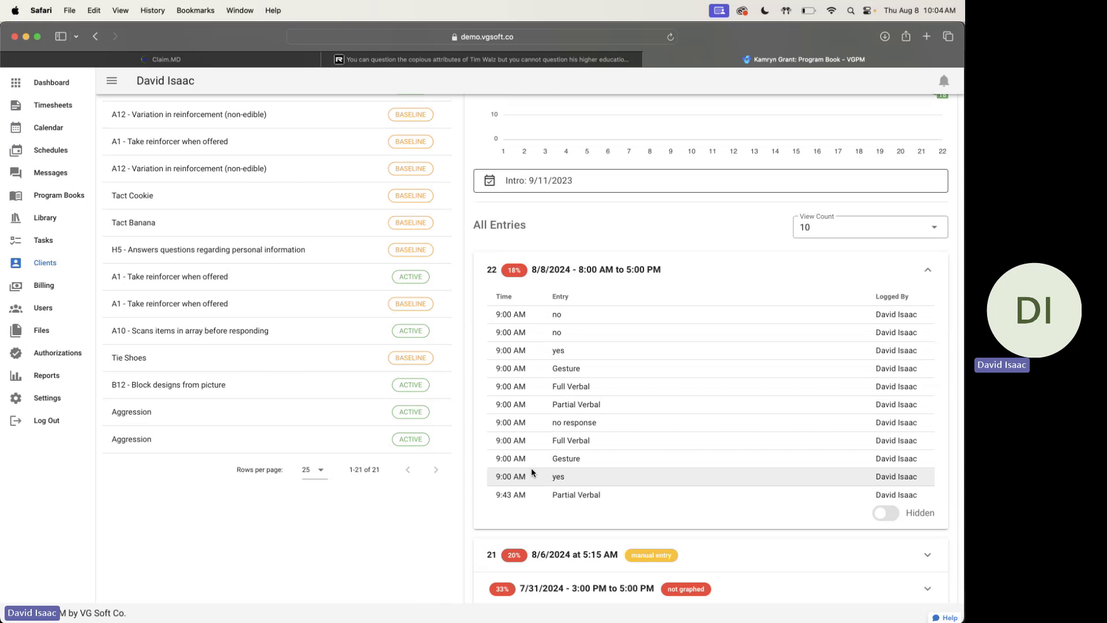
pyautogui.scroll(10, 472, 407)
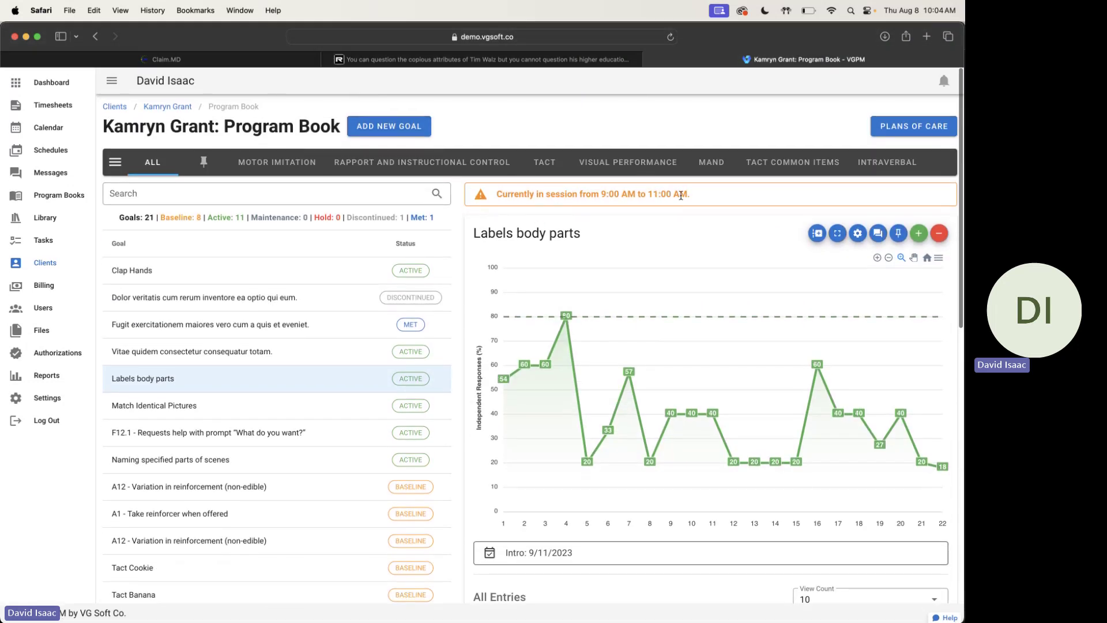
pyautogui.scroll(-3, 465, 279)
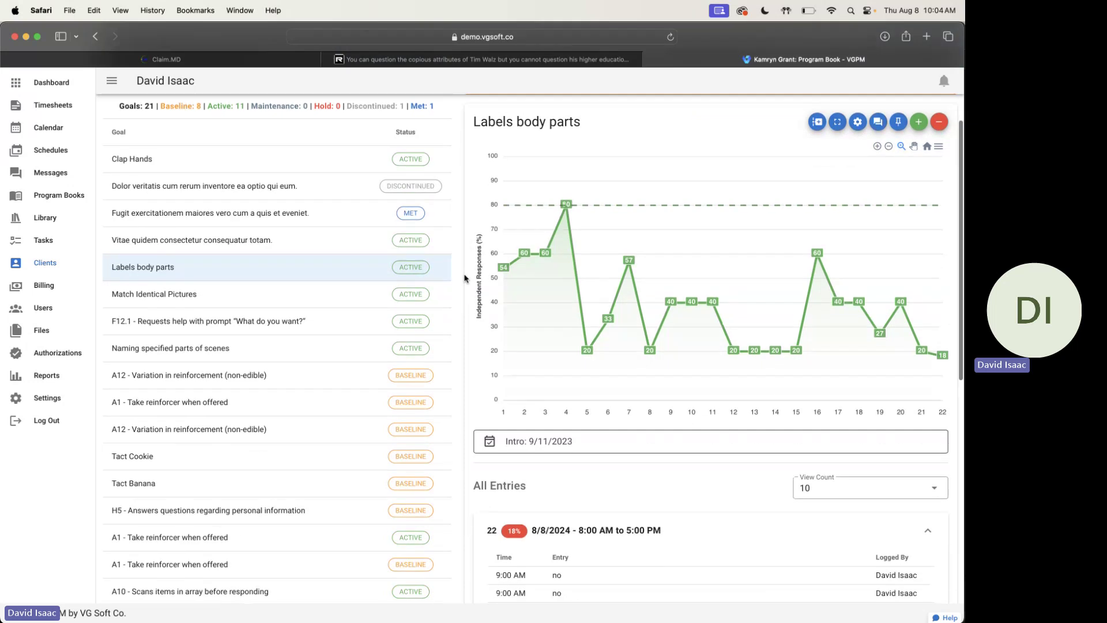
pyautogui.scroll(-1, 465, 279)
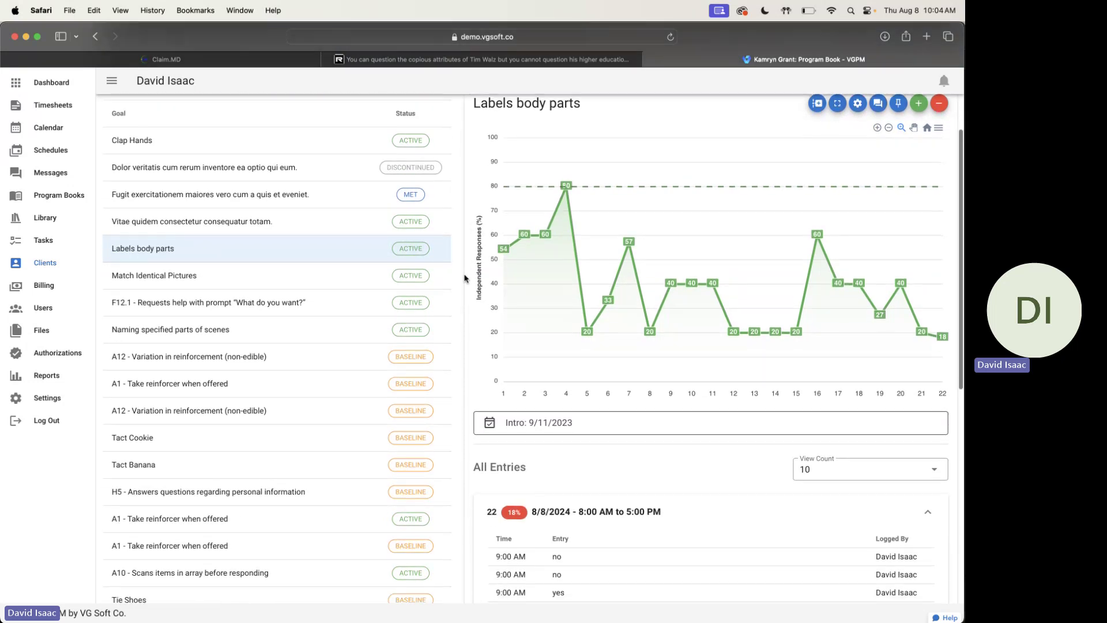
pyautogui.scroll(4, 465, 278)
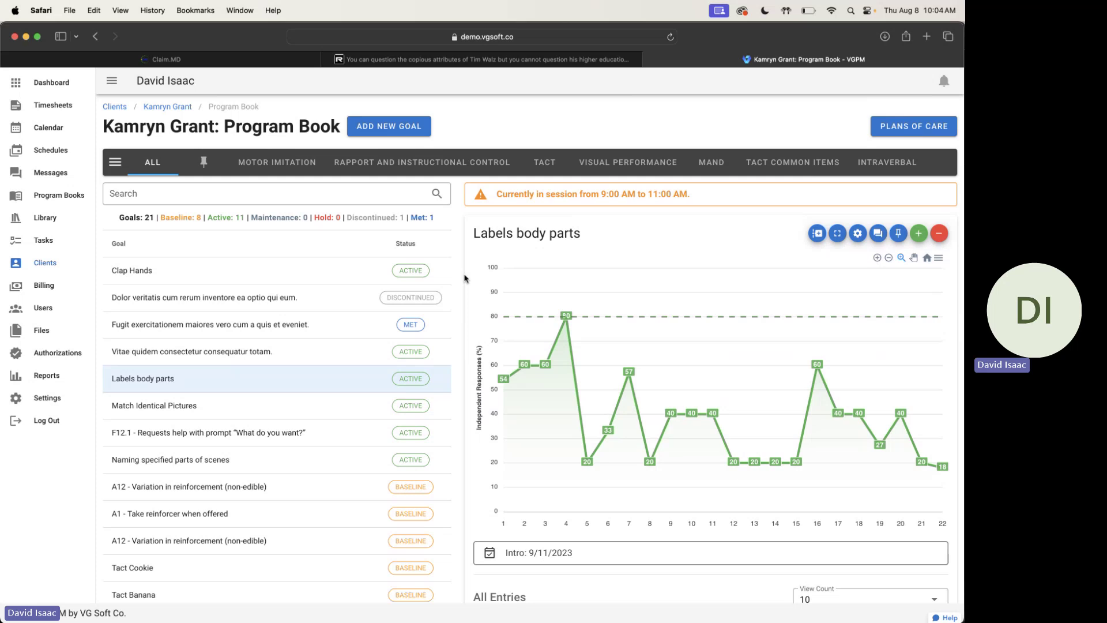
pyautogui.scroll(-10, 464, 279)
pyautogui.scroll(10, 465, 279)
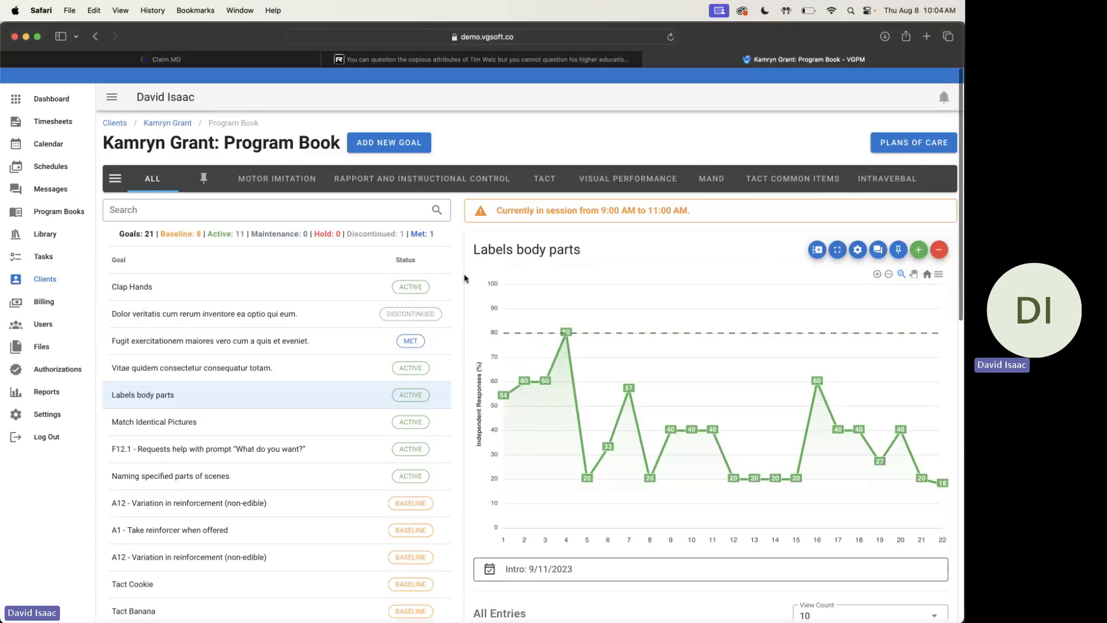
# Step: View the dashboard and the monthly calendar, and enter the client's 8/8/2024 therapy session from the employee schedule
pyautogui.click(72, 88)
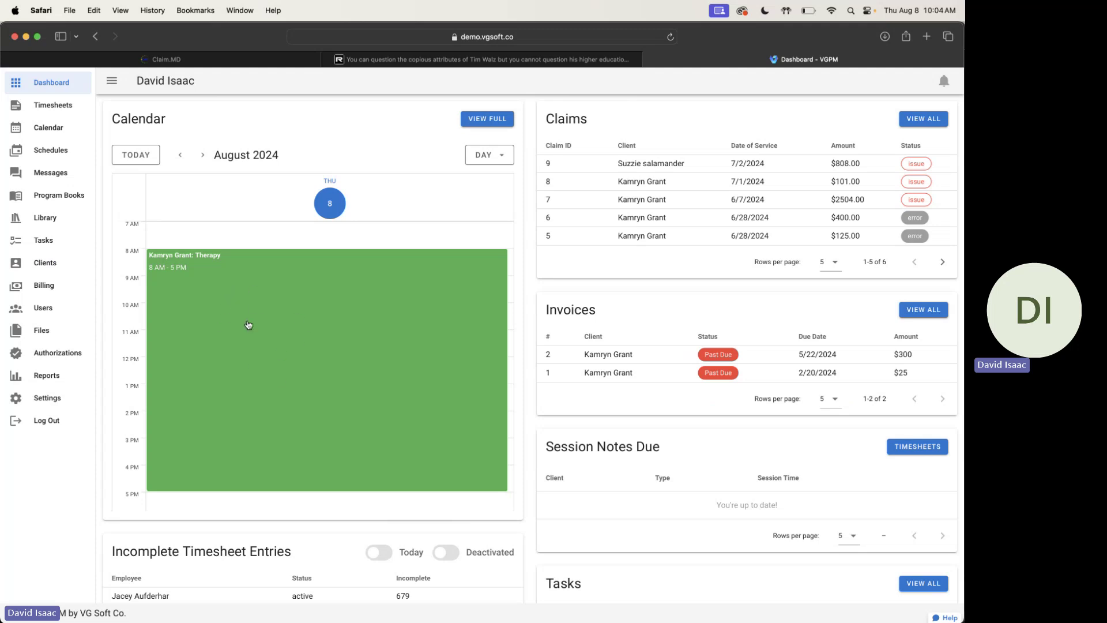
pyautogui.click(50, 129)
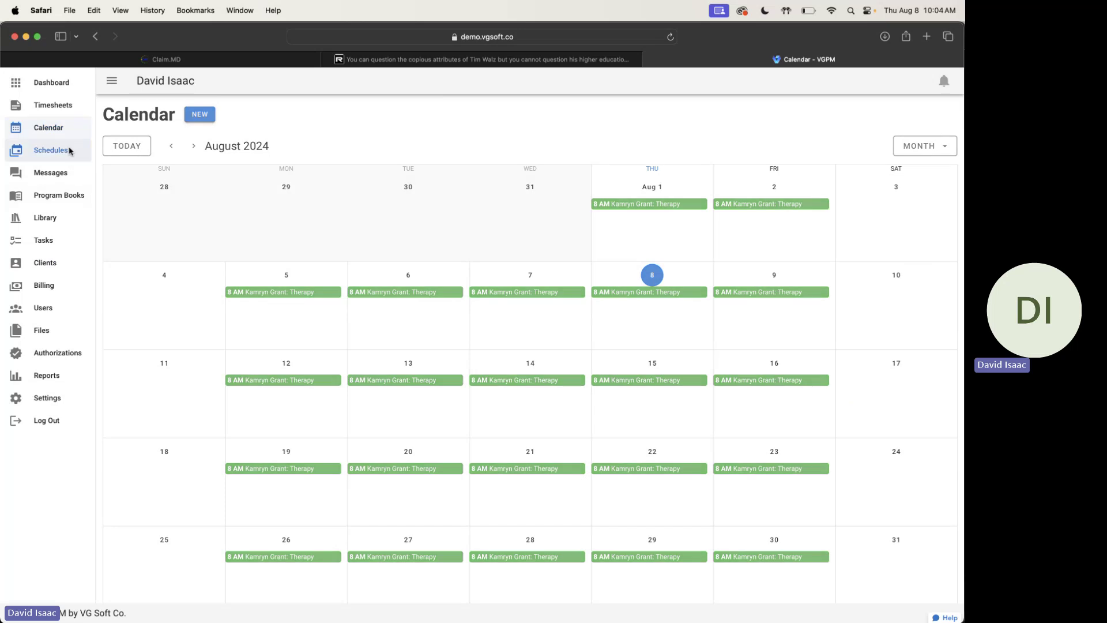
pyautogui.click(51, 150)
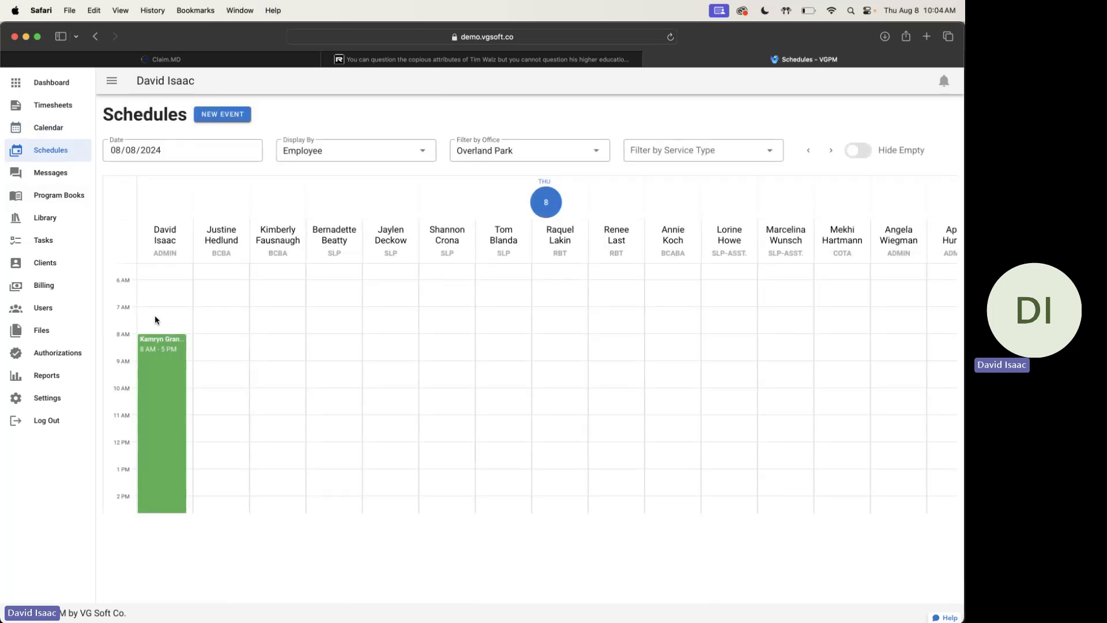
pyautogui.click(154, 382)
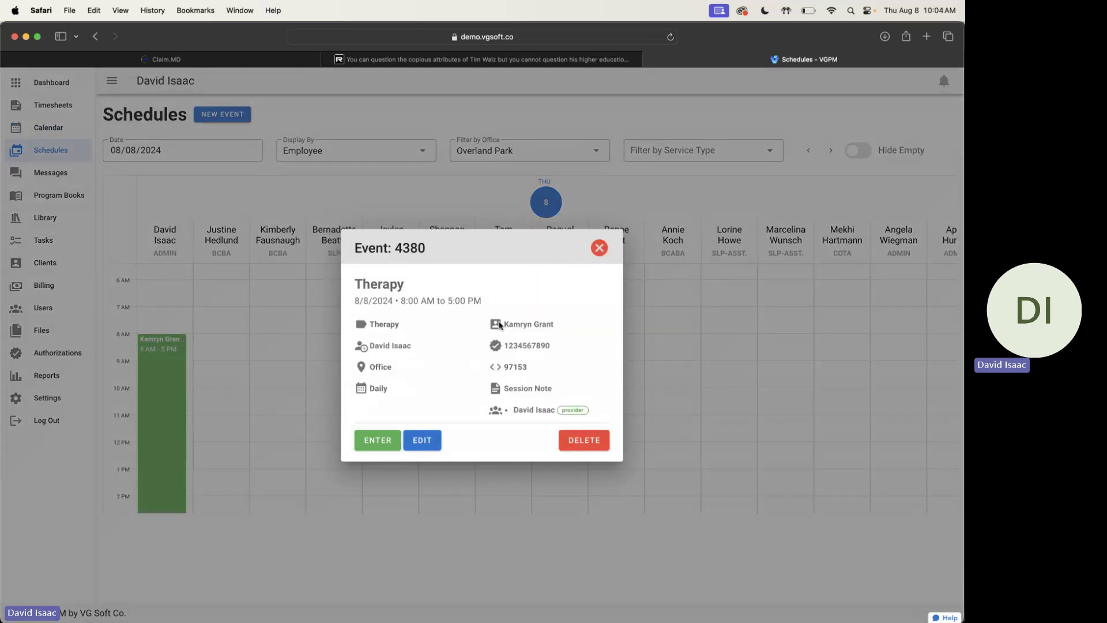
pyautogui.click(383, 442)
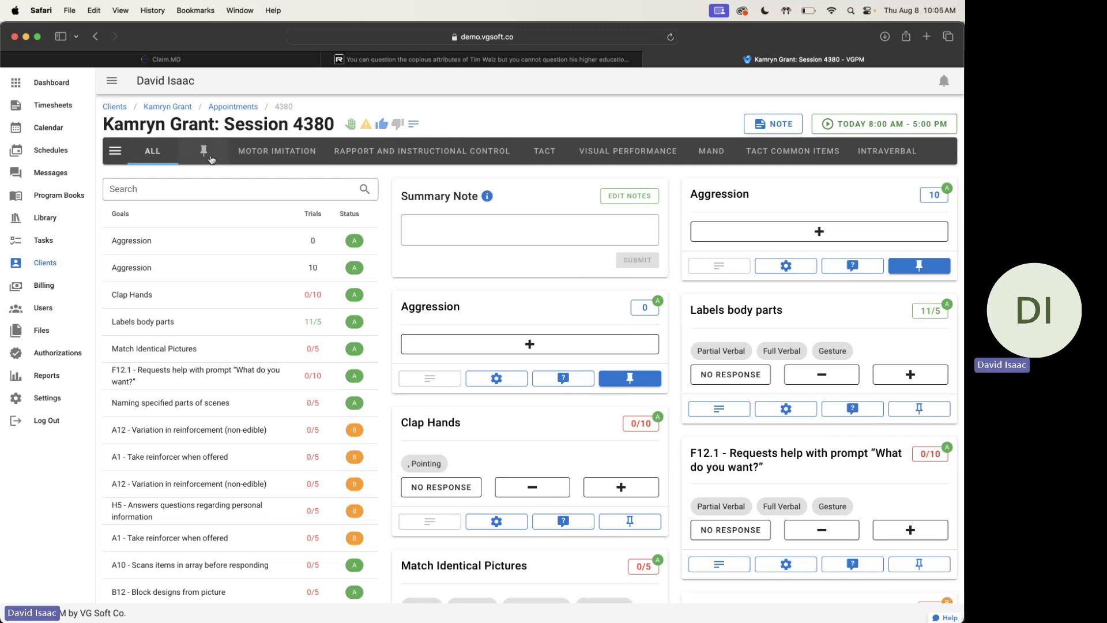
# Step: Look at the client's allergy notes within the session and close the notes without adding anything
pyautogui.click(350, 128)
pyautogui.click(495, 333)
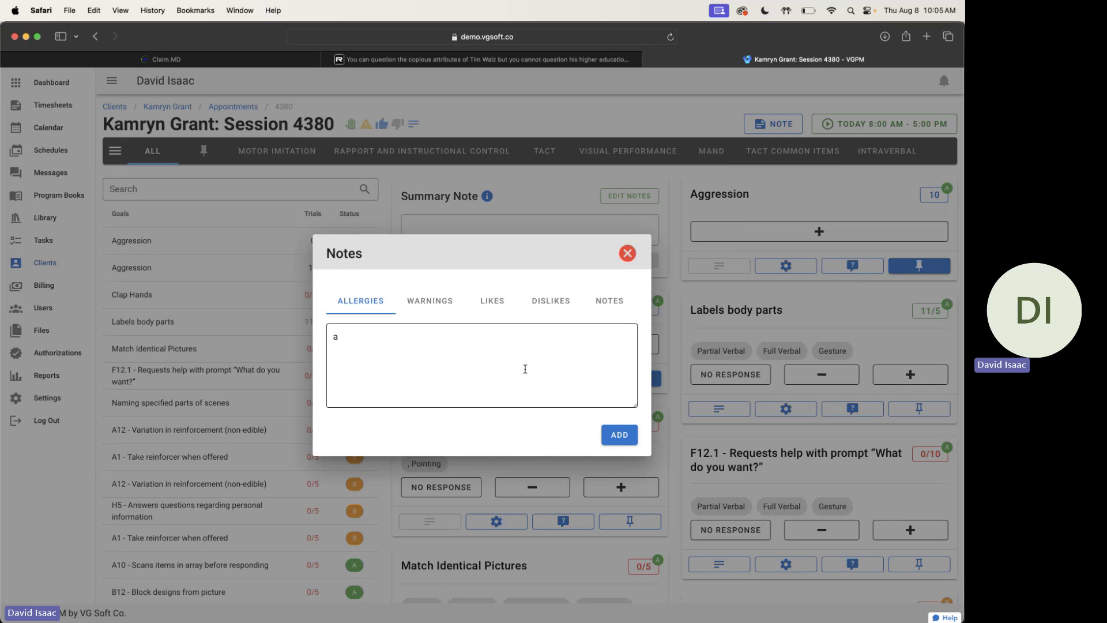
pyautogui.click(628, 253)
# Step: Fill in the session note from the last one with Client ready to learn set to Yes, and clear its summary
pyautogui.click(772, 125)
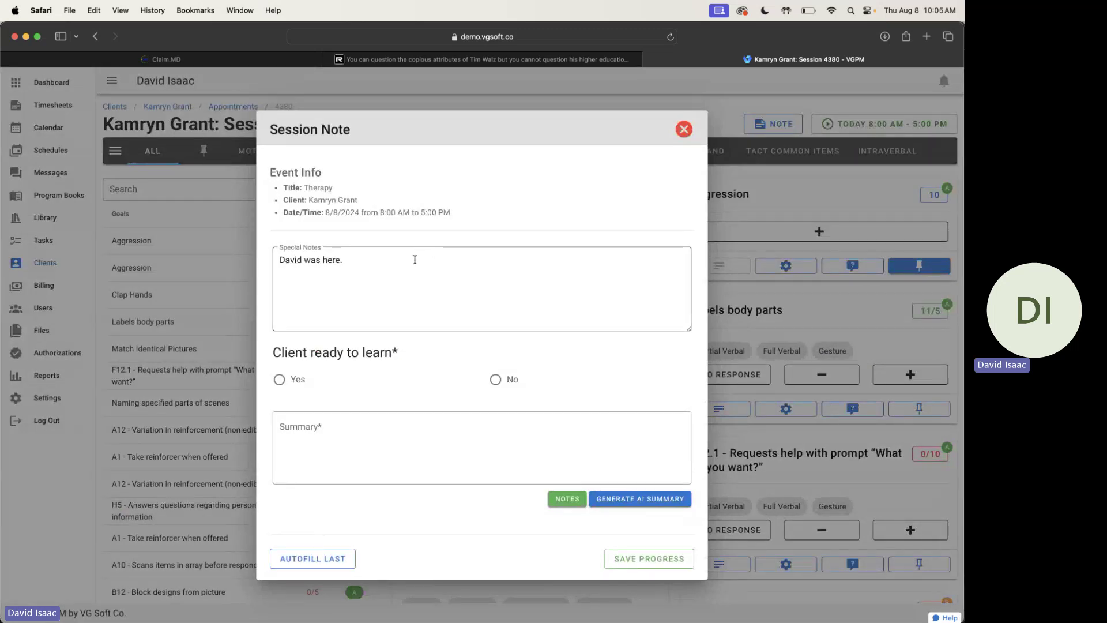
pyautogui.click(293, 387)
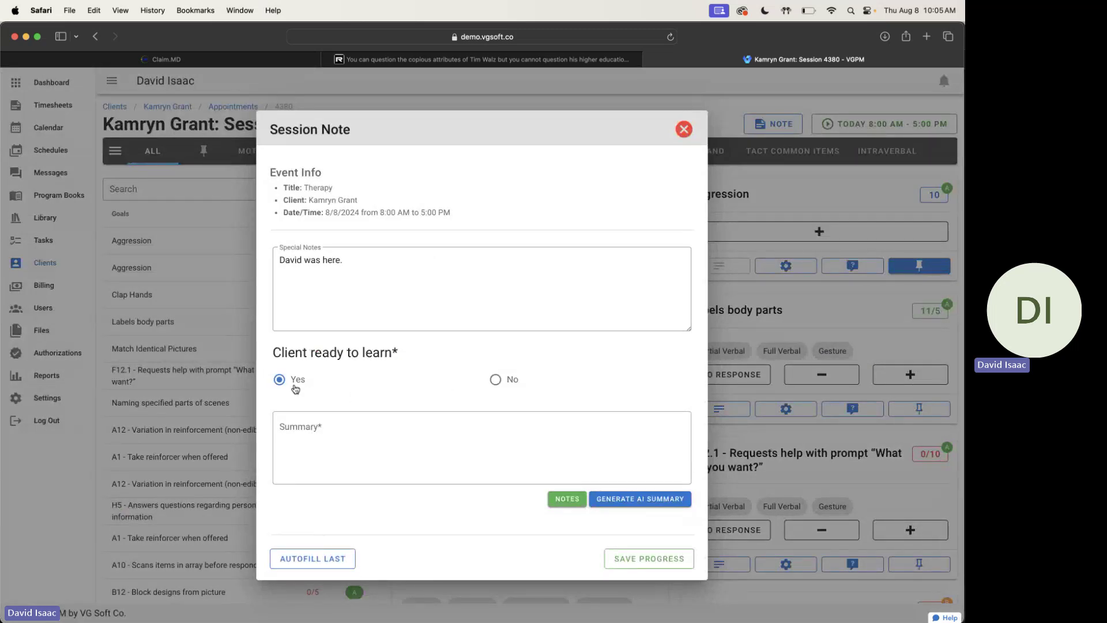
pyautogui.click(315, 559)
pyautogui.moveTo(664, 482); pyautogui.dragTo(172, 365)
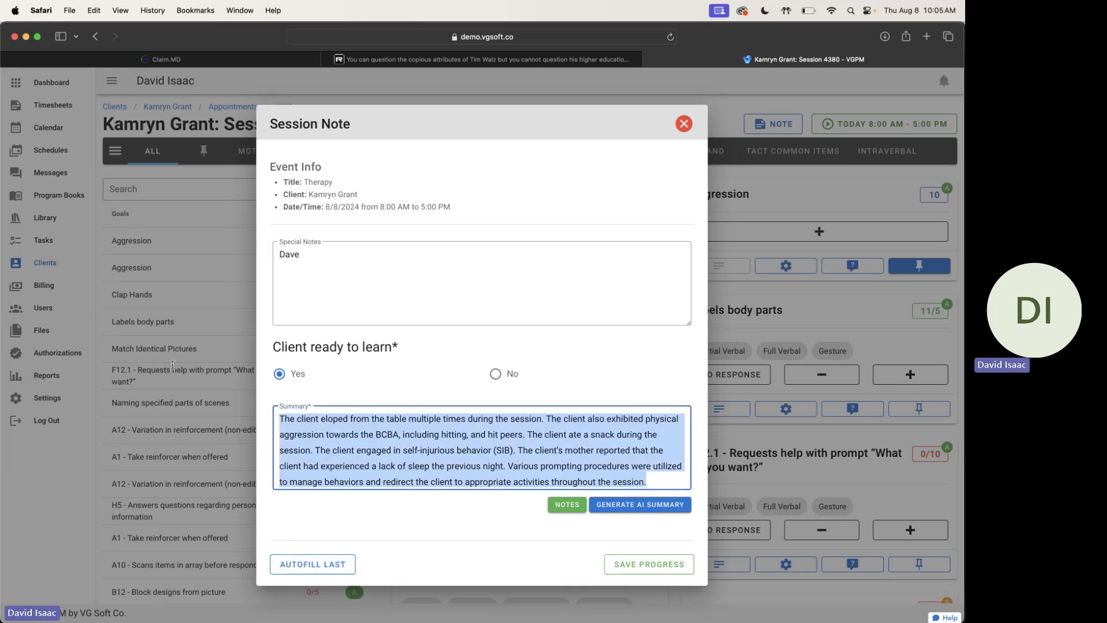
pyautogui.press('BackSpace')
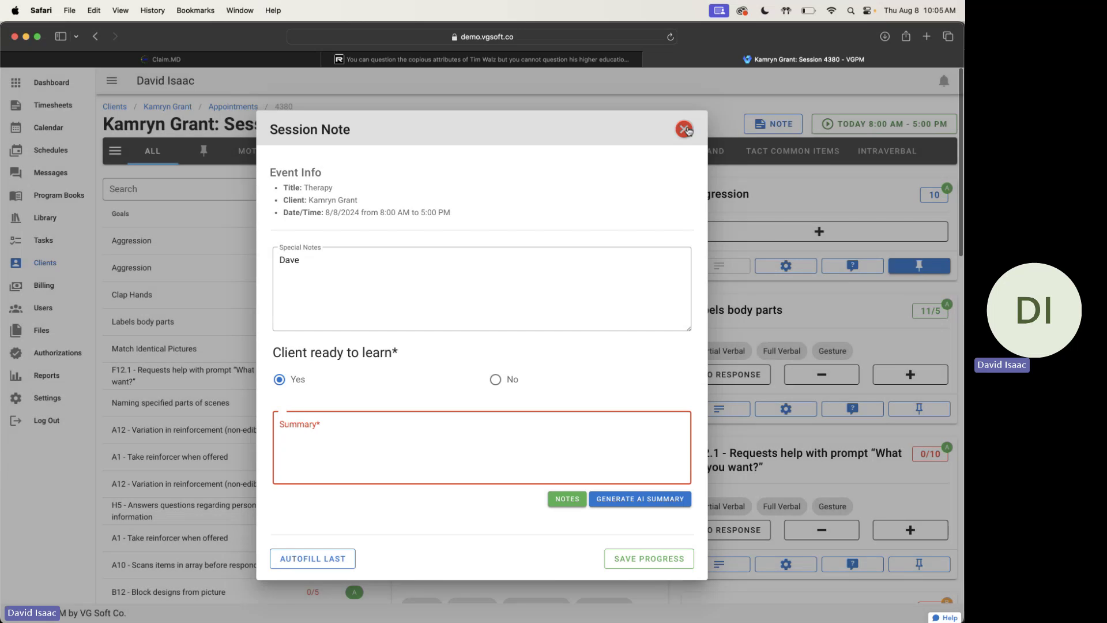
# Step: Close the session note and look at the appointment's start and end times
pyautogui.click(686, 131)
pyautogui.click(876, 124)
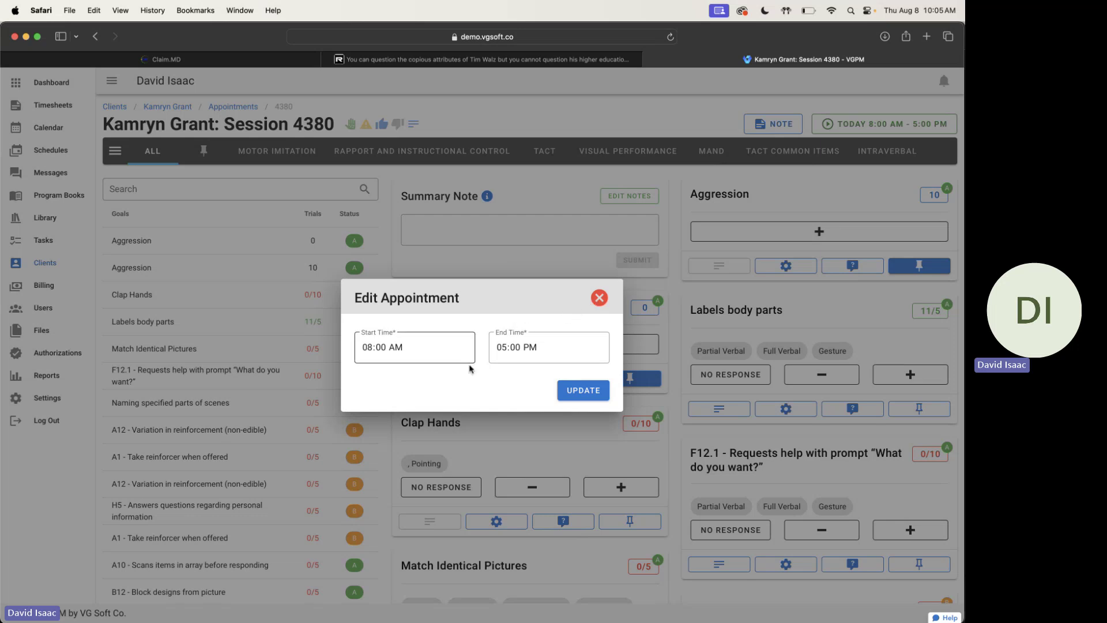
pyautogui.click(598, 299)
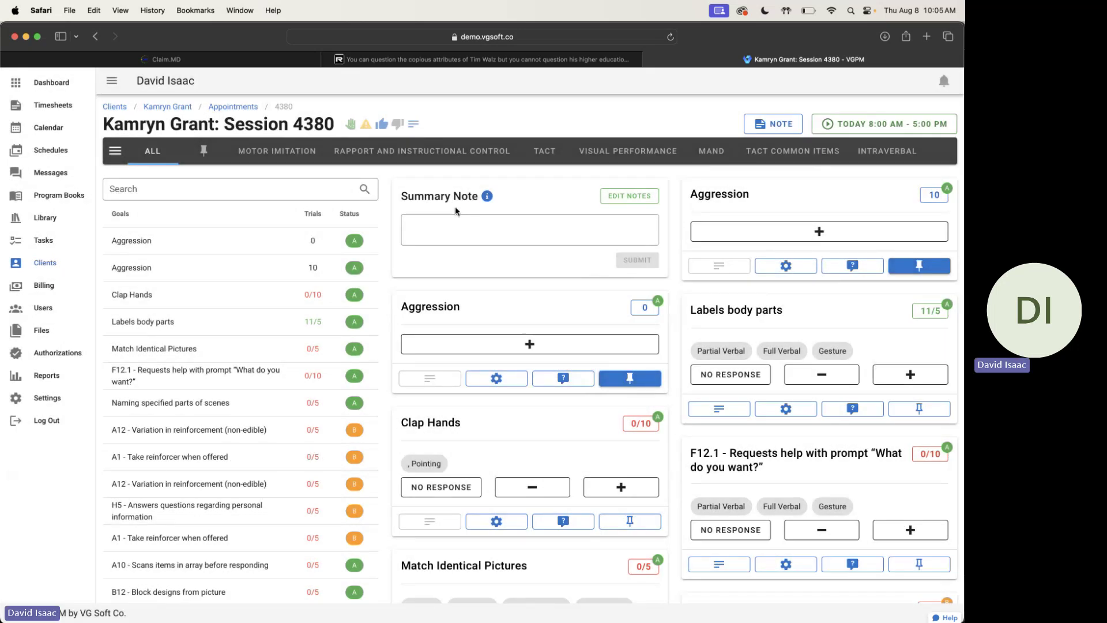
# Step: Record two more occurrences for the Aggression goal that already has 10 entries
pyautogui.click(460, 229)
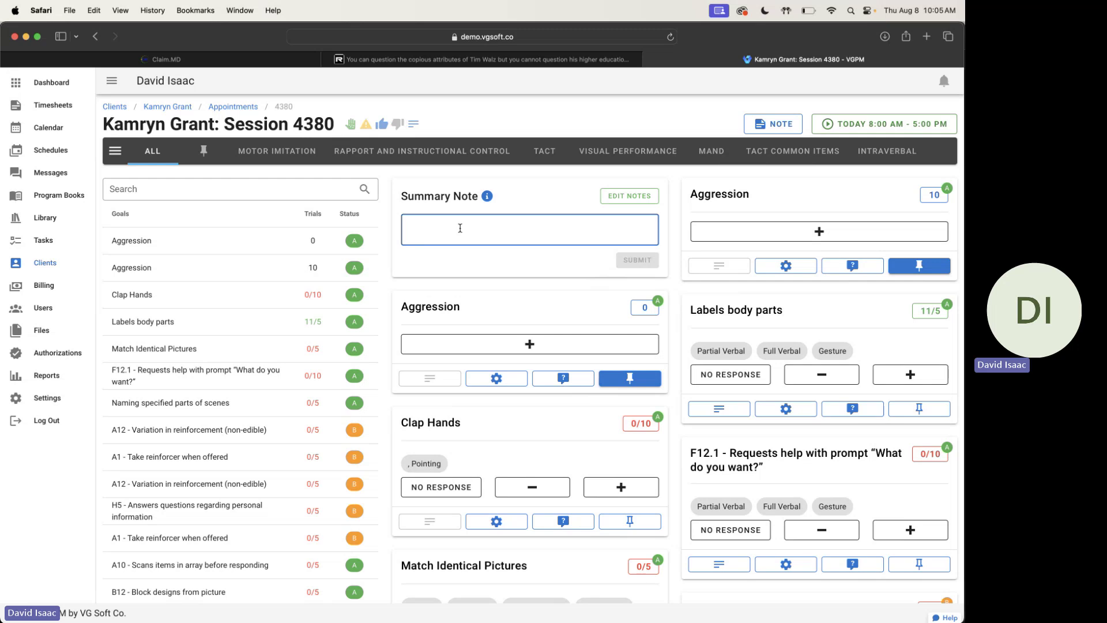
pyautogui.click(817, 232)
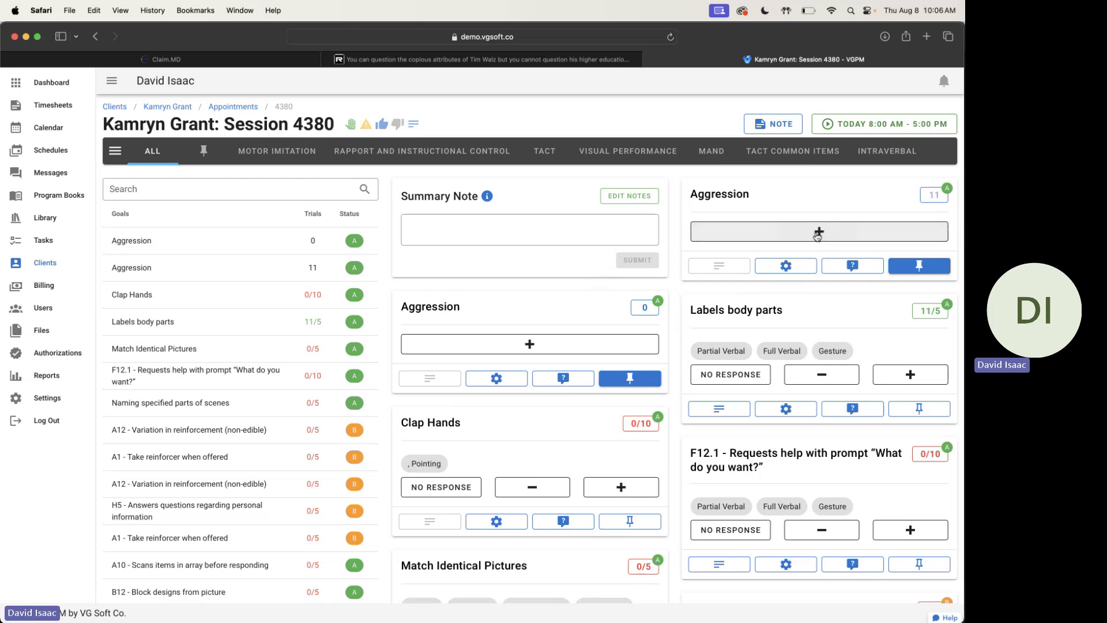
pyautogui.click(818, 233)
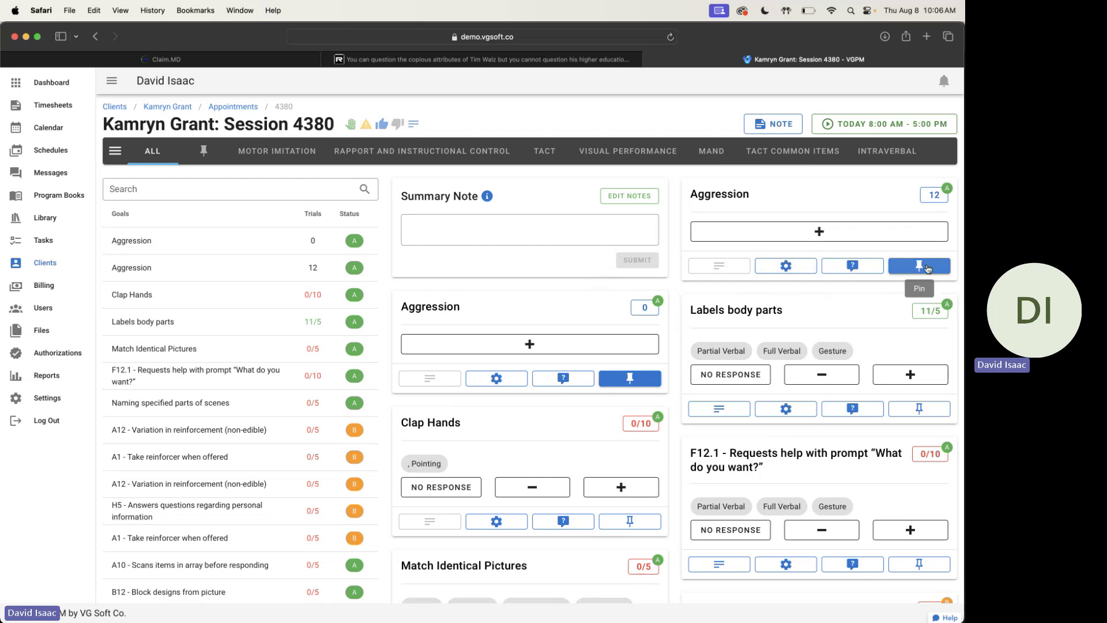
# Step: View the settings of that Aggression goal, and the description and settings of the Labels body parts goal
pyautogui.click(785, 266)
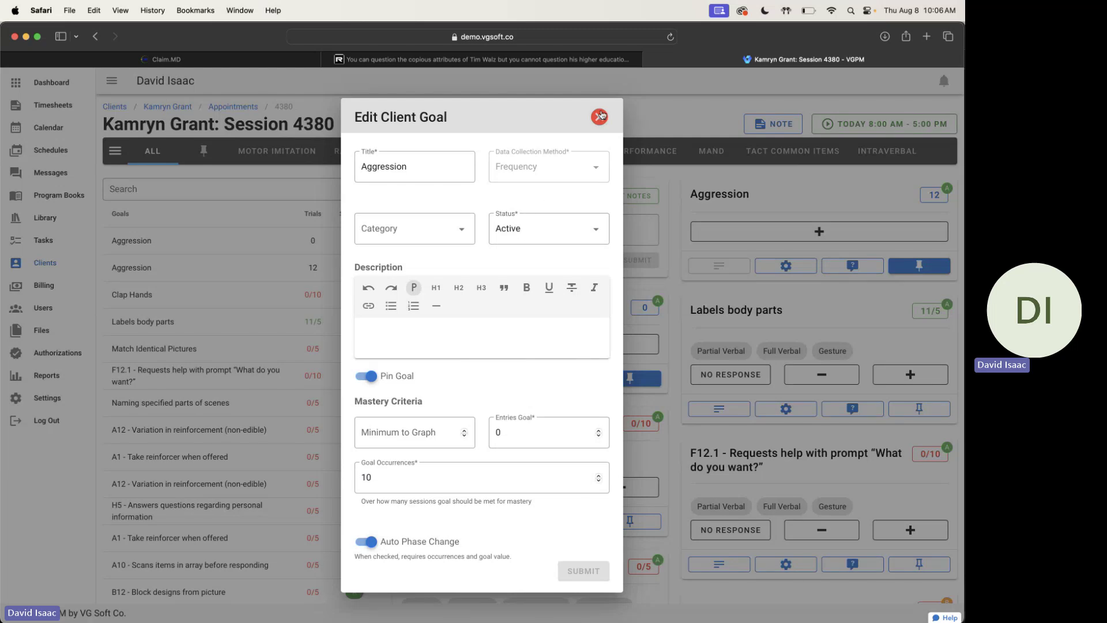
pyautogui.click(600, 116)
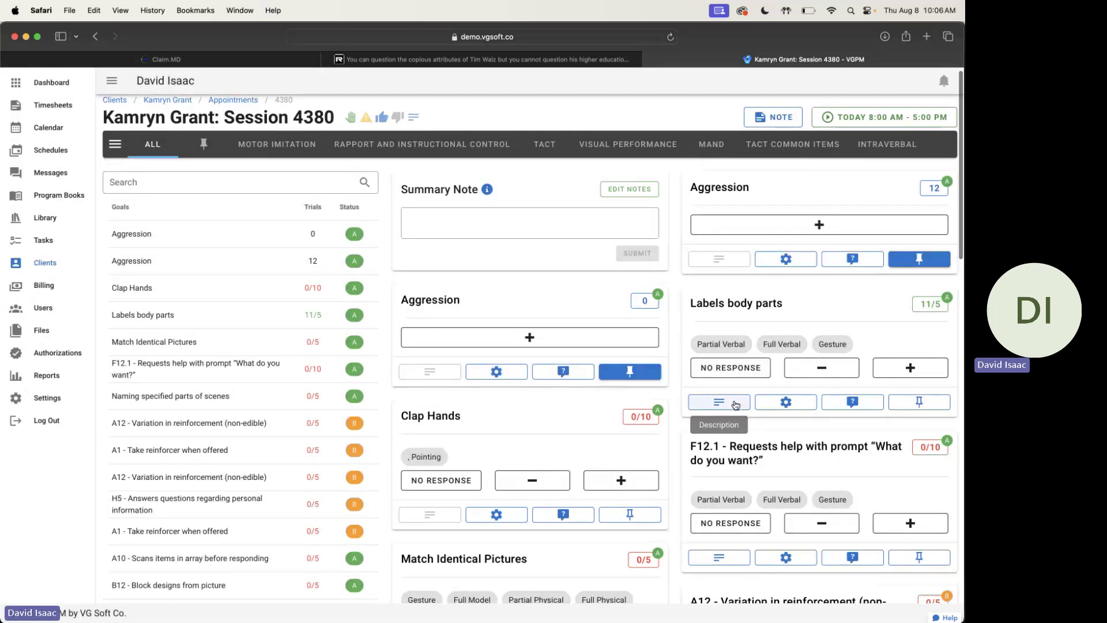
pyautogui.click(735, 404)
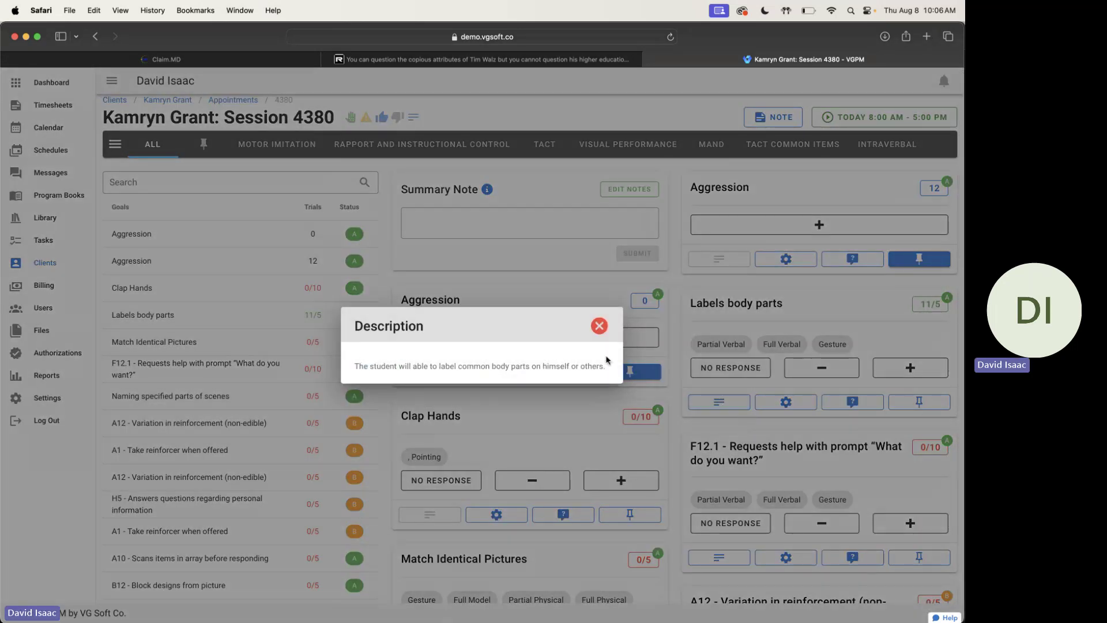
pyautogui.click(599, 326)
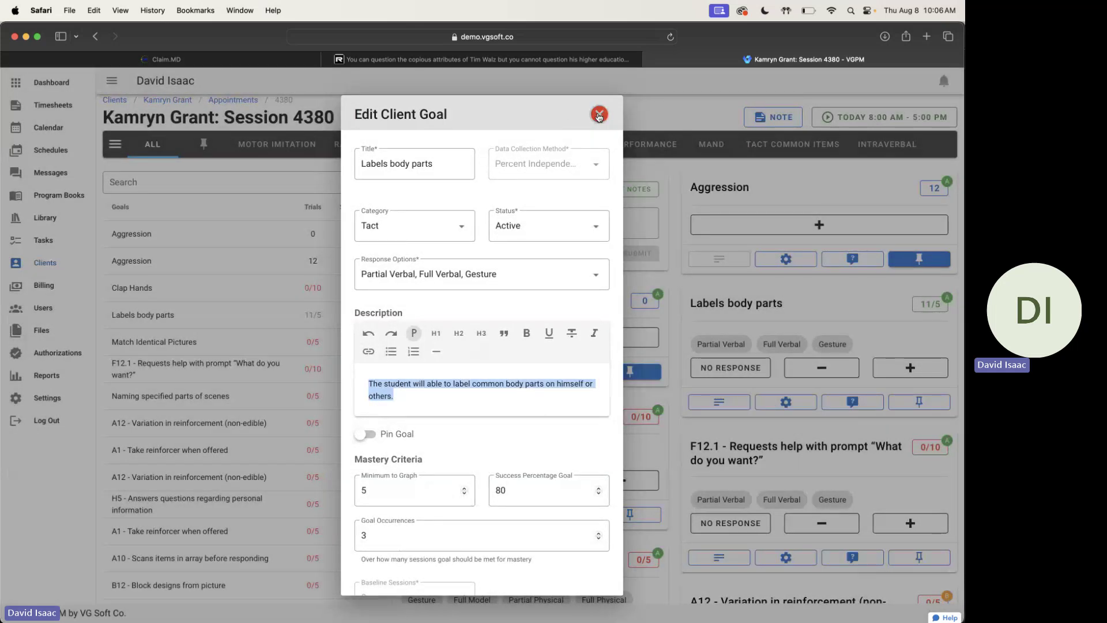
pyautogui.click(600, 116)
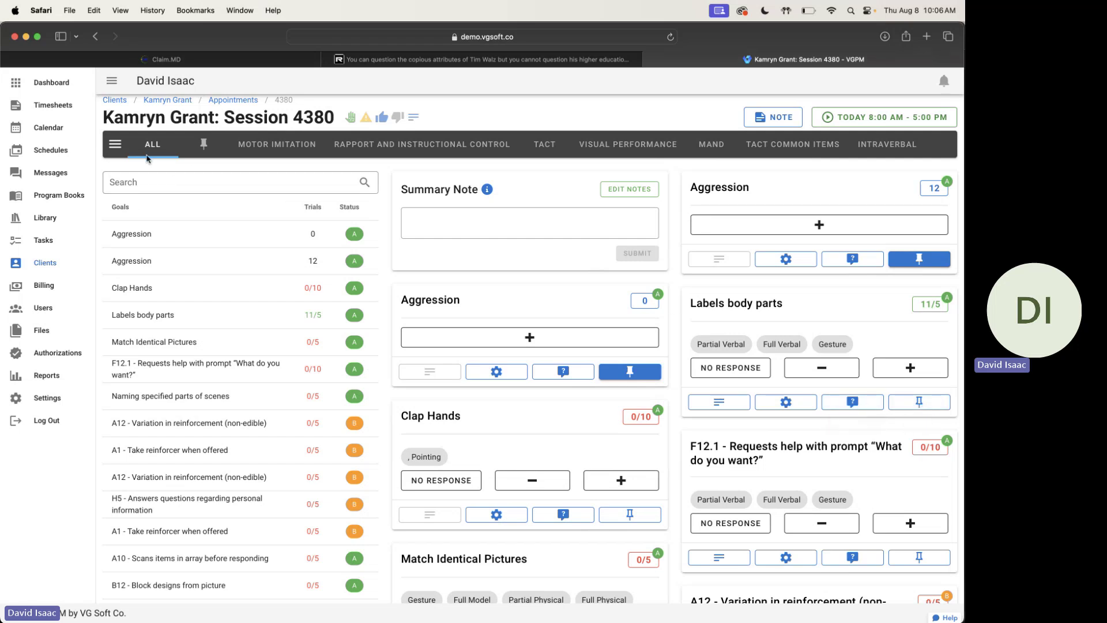
# Step: Show only the session's pinned goals, and return to the view of all goals
pyautogui.click(201, 145)
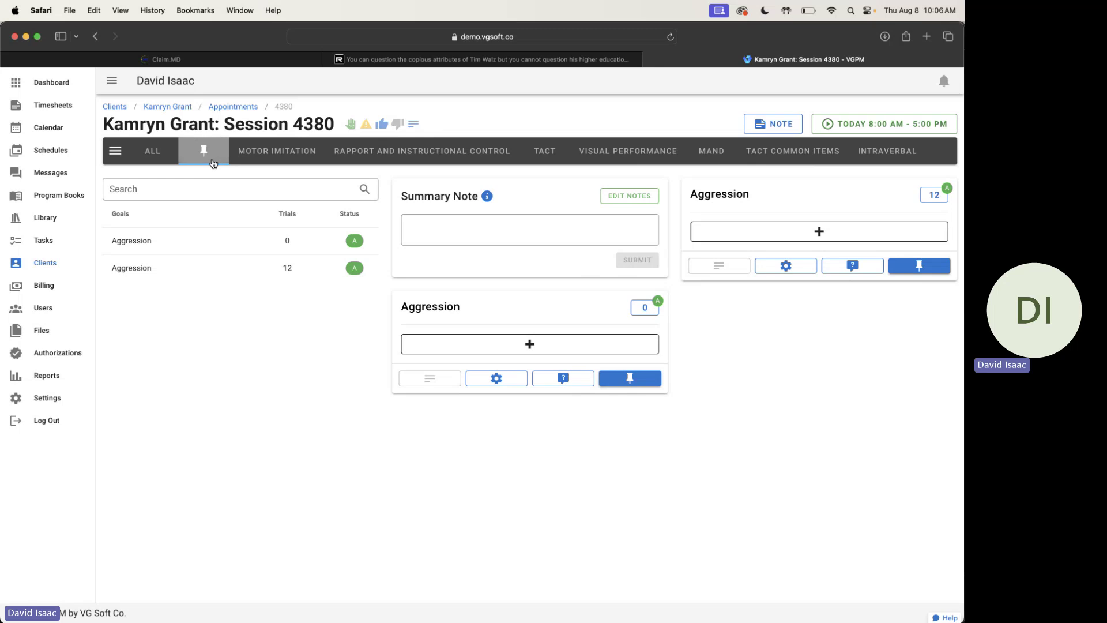
pyautogui.click(153, 150)
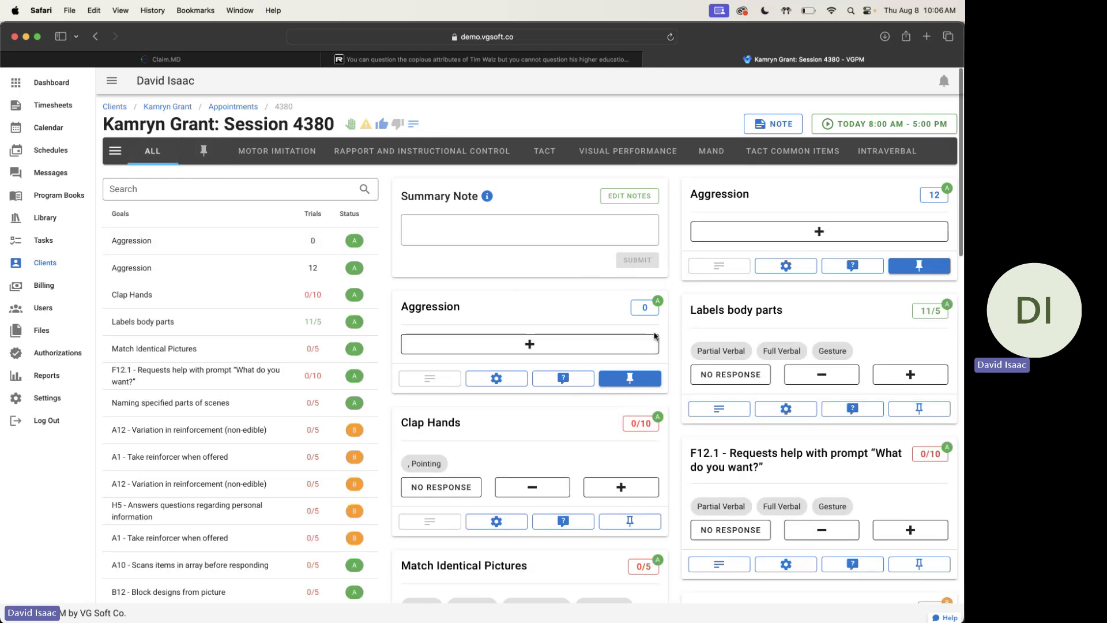
pyautogui.scroll(-1, 655, 336)
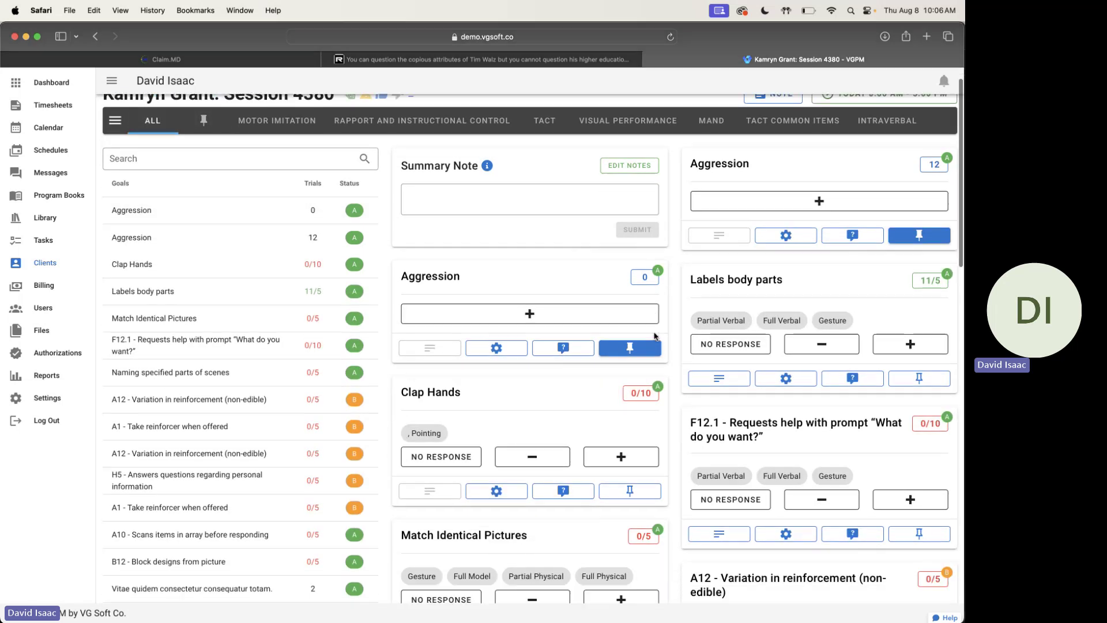
pyautogui.scroll(1, 193, 191)
# Step: Look through the session's goals list and goal cards, examining their trial counts and statuses
pyautogui.click(193, 190)
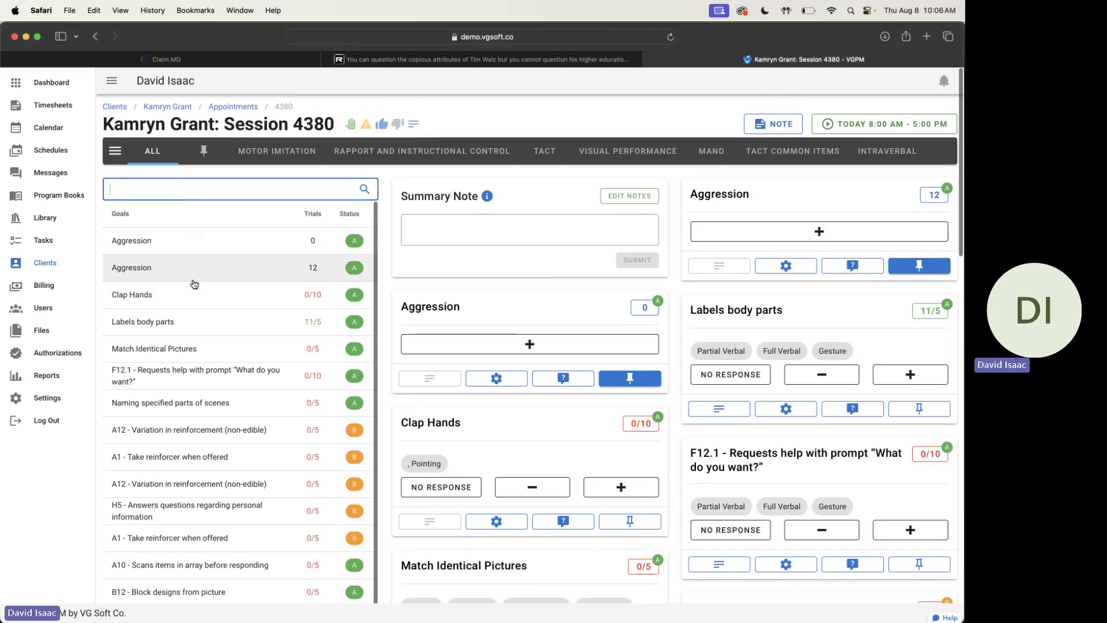
pyautogui.scroll(-10, 187, 300)
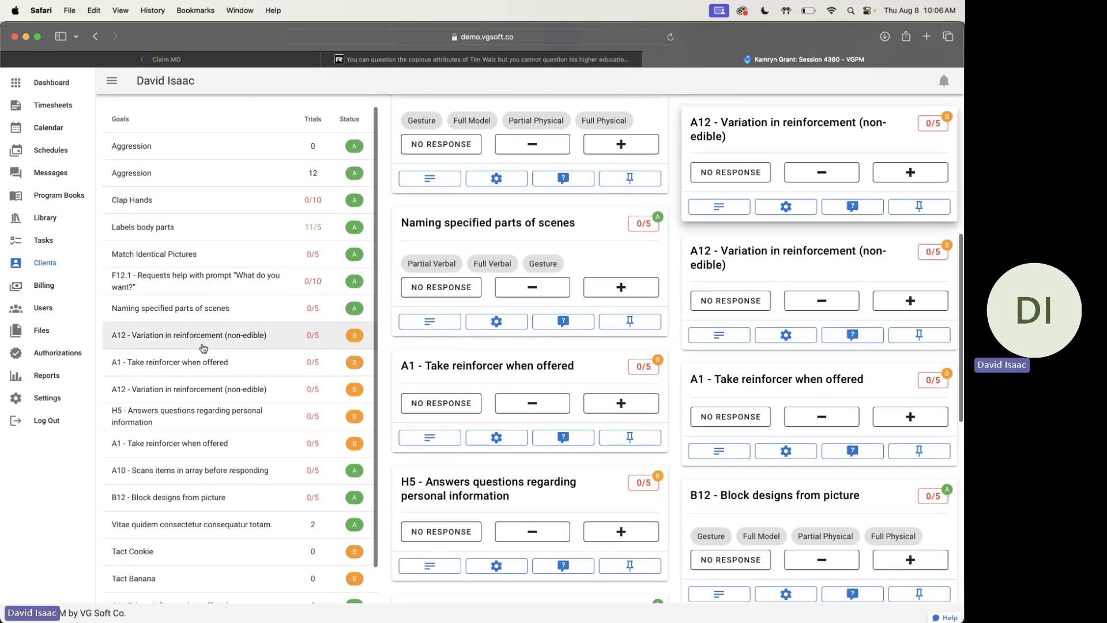
pyautogui.scroll(10, 195, 226)
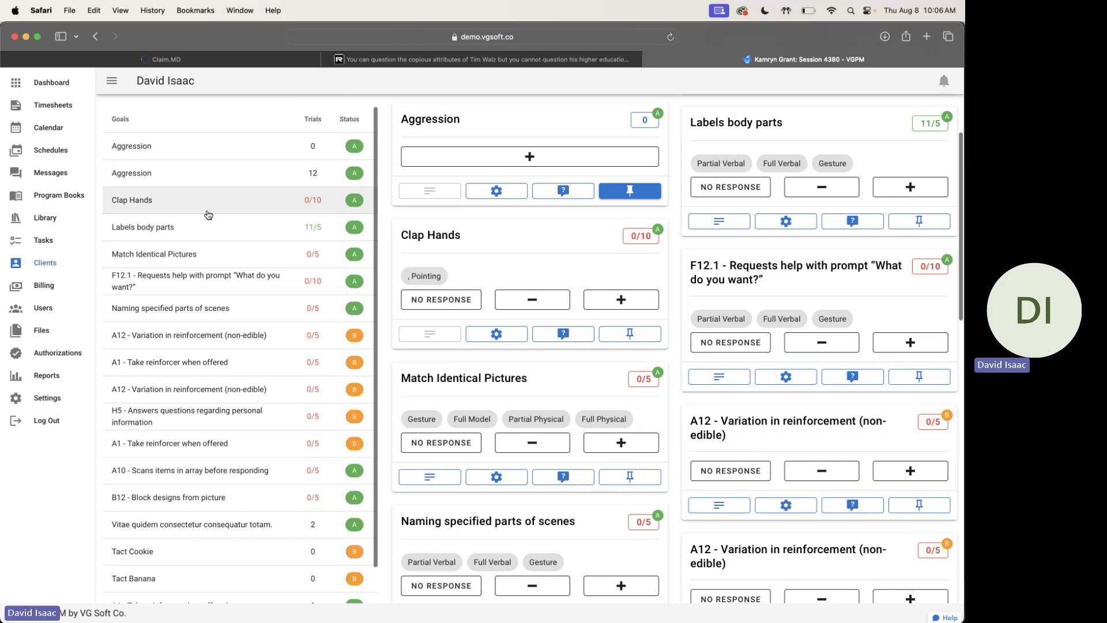
pyautogui.scroll(-5, 451, 372)
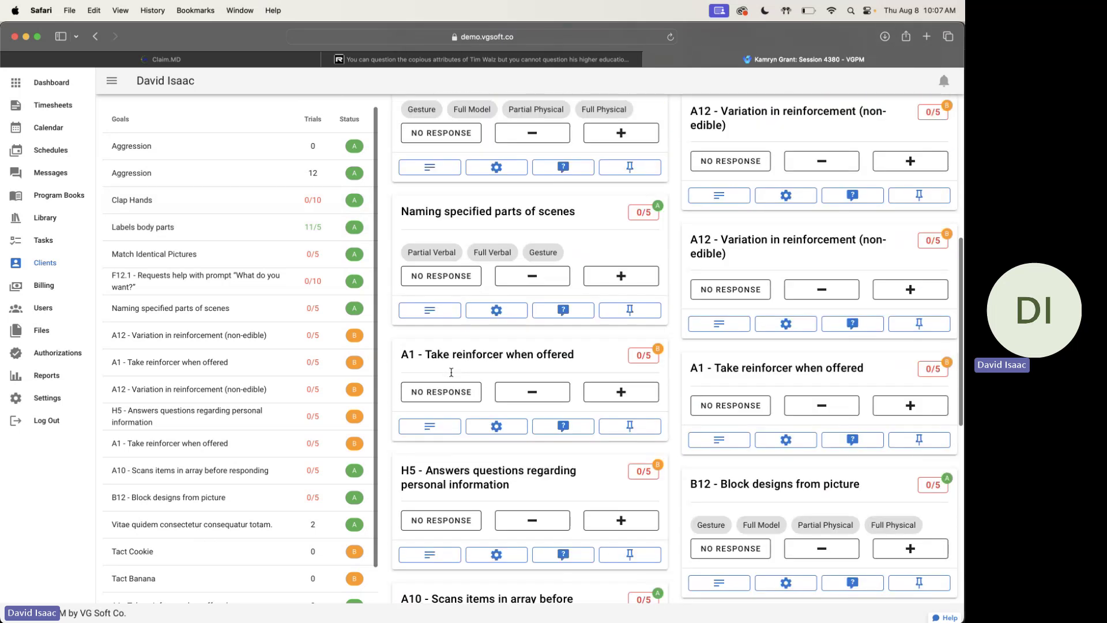
pyautogui.scroll(10, 452, 372)
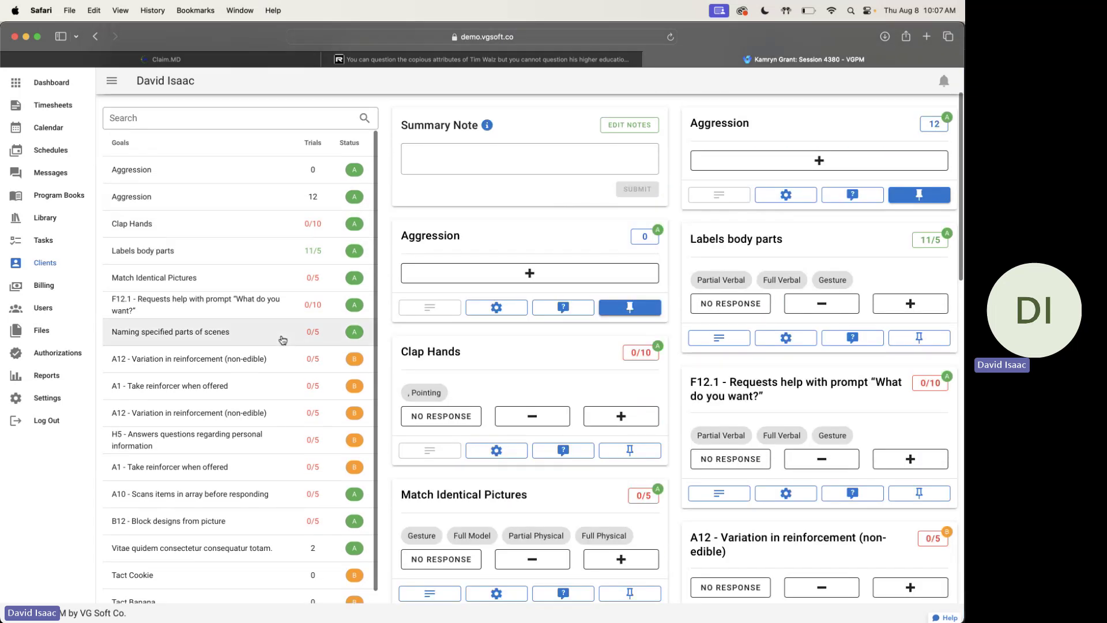
pyautogui.scroll(3, 673, 460)
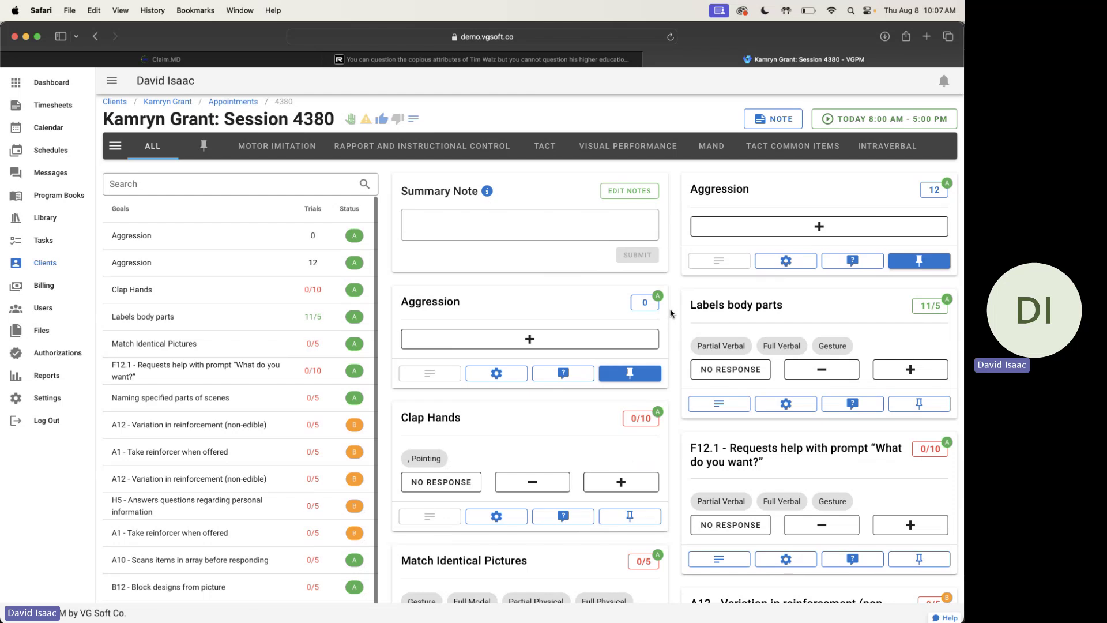
pyautogui.scroll(-1, 675, 314)
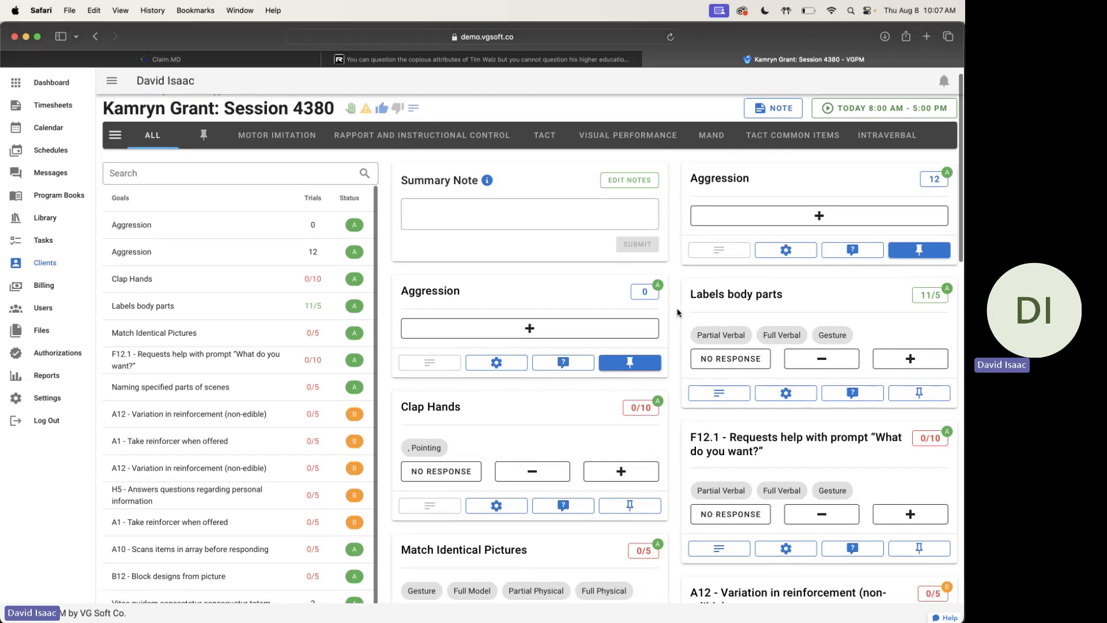
# Step: In the Labels body parts trials, change the first 9:00 AM entry to Partial Verbal and delete that entry
pyautogui.click(939, 304)
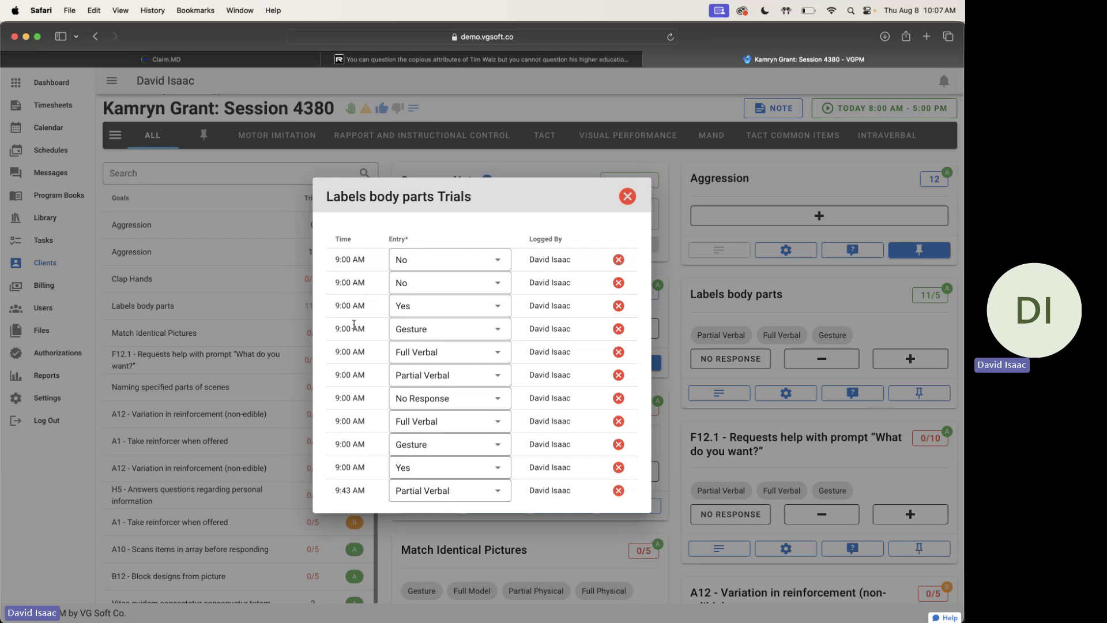
pyautogui.click(492, 259)
pyautogui.click(462, 333)
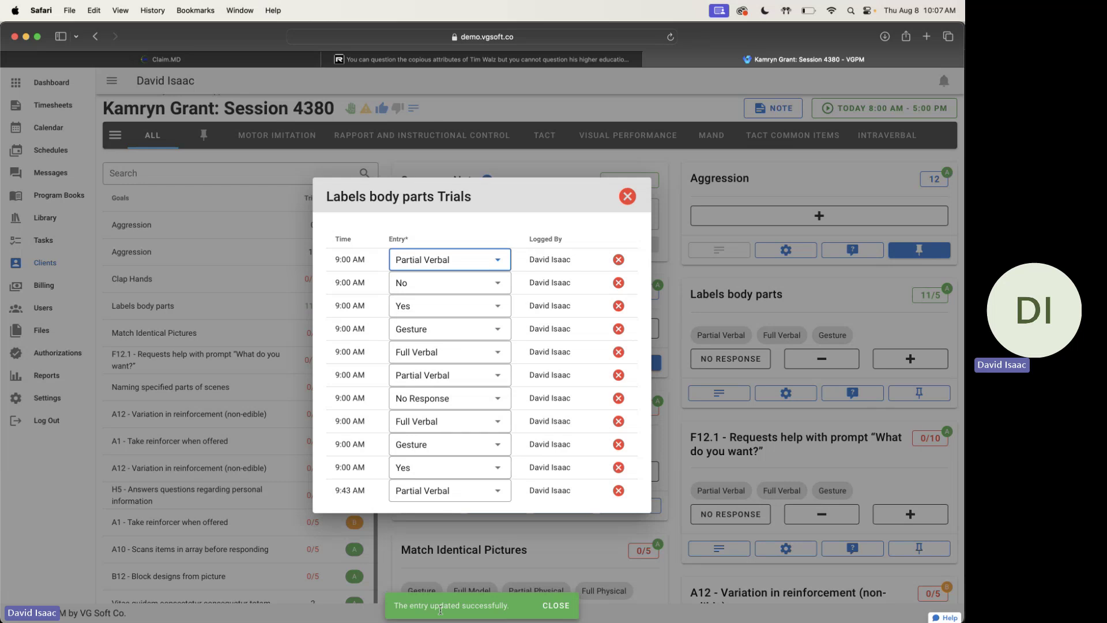
pyautogui.click(618, 260)
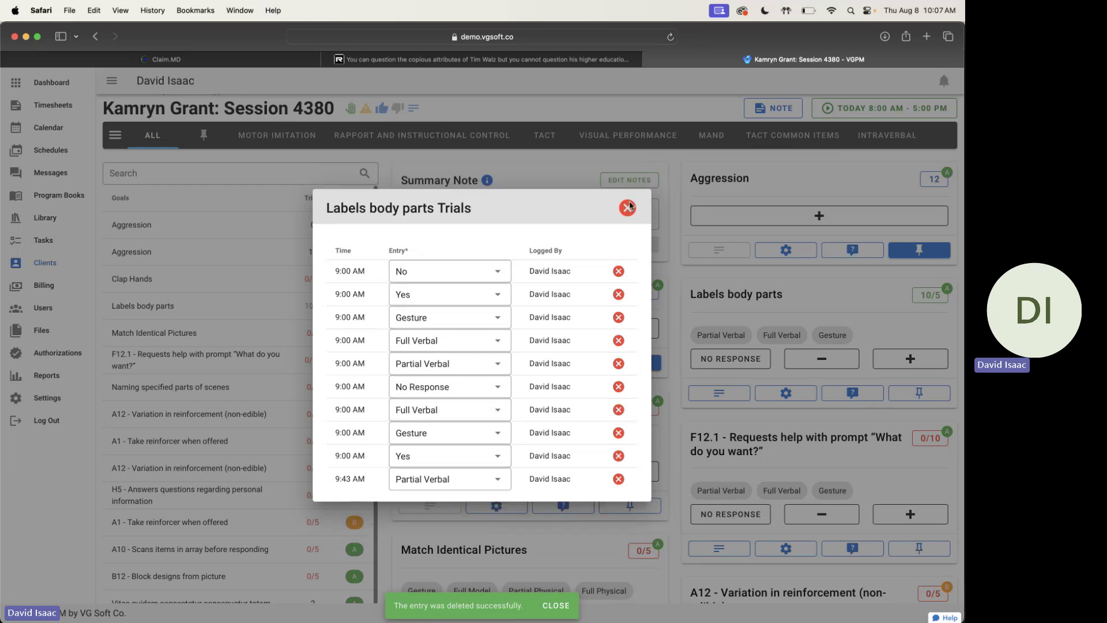
pyautogui.click(899, 300)
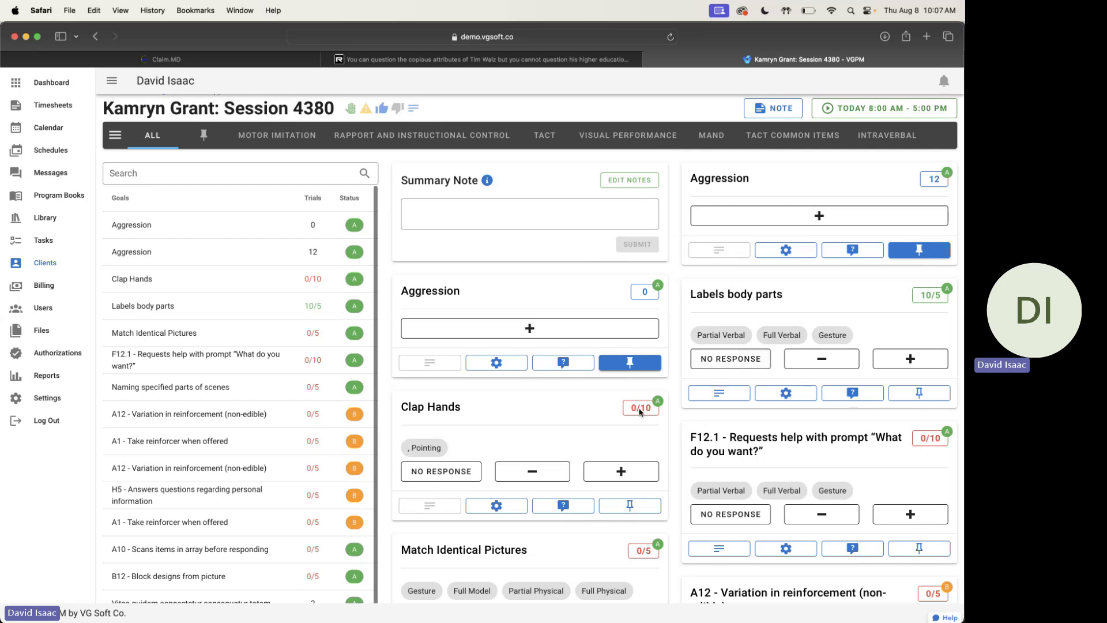
# Step: Record a timed trial for the Vitae quidem consectetur consequatur totam. goal and view its logged durations in seconds
pyautogui.scroll(-5, 644, 427)
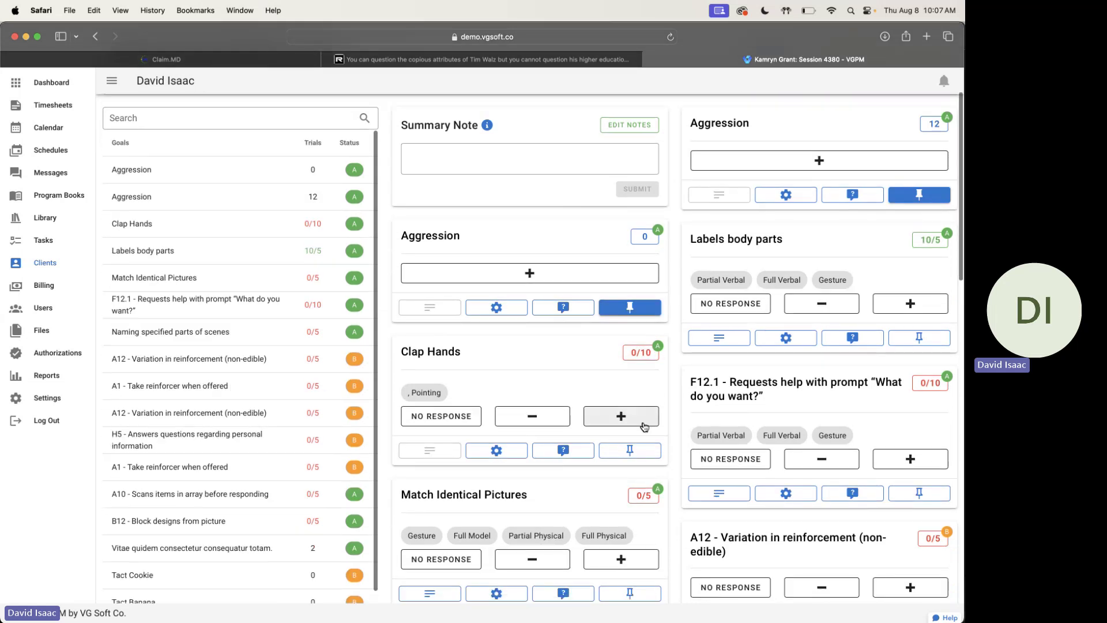
pyautogui.scroll(-20, 645, 427)
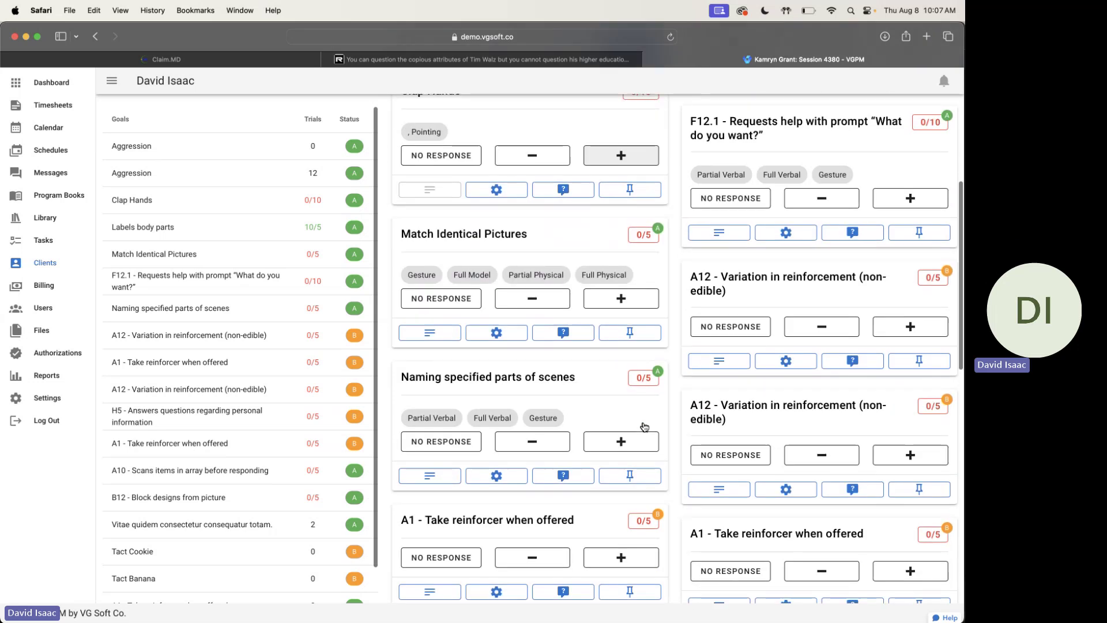
pyautogui.scroll(-6, 645, 427)
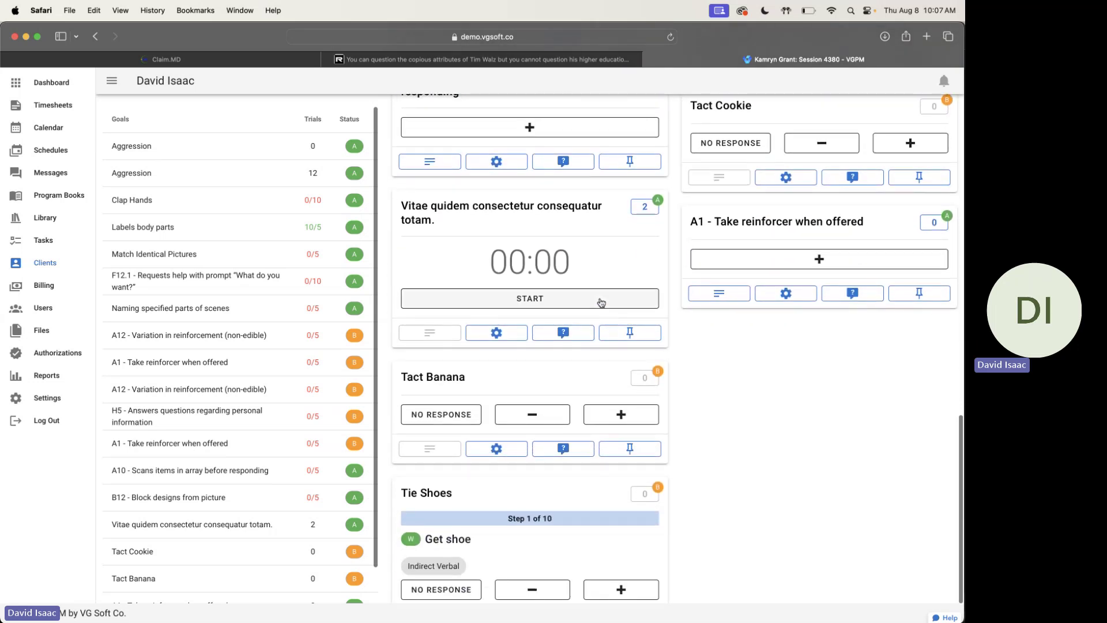
pyautogui.click(597, 301)
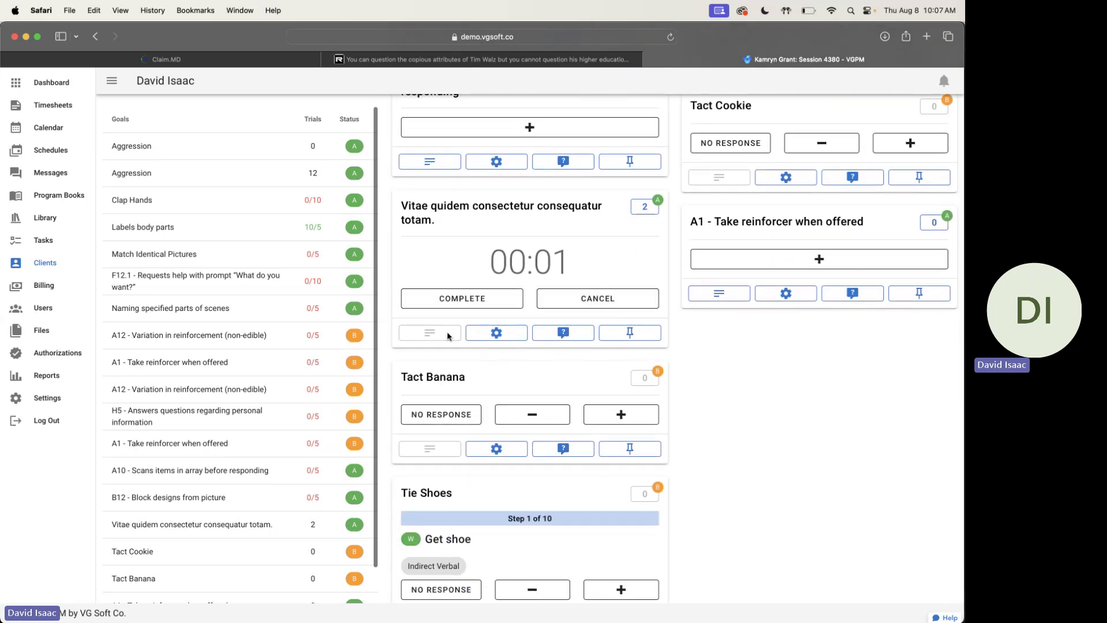
pyautogui.click(474, 306)
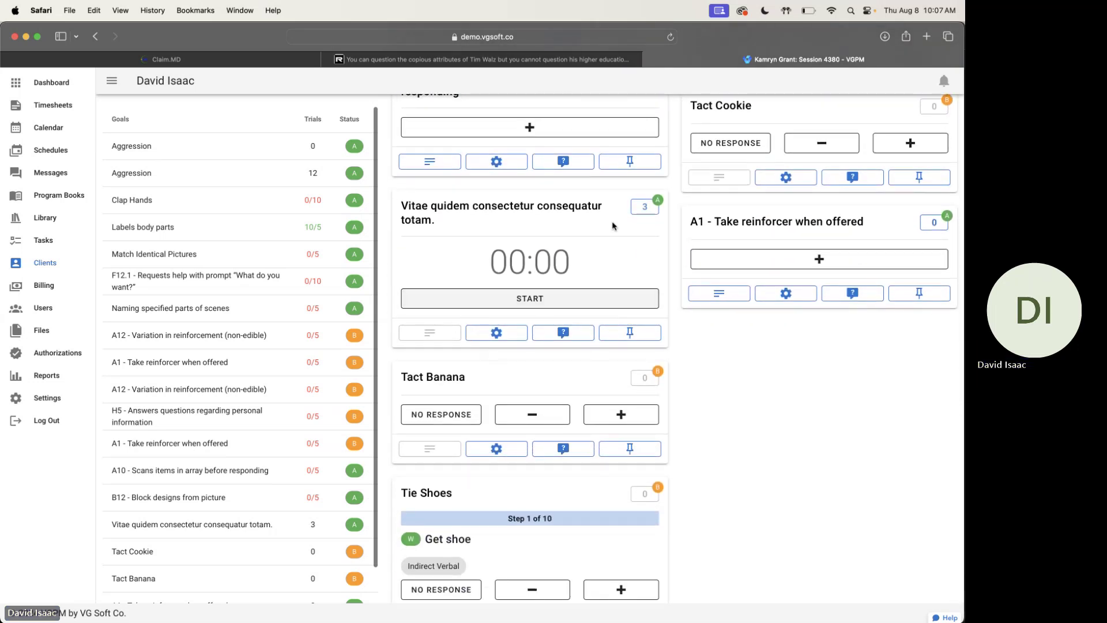
pyautogui.click(648, 210)
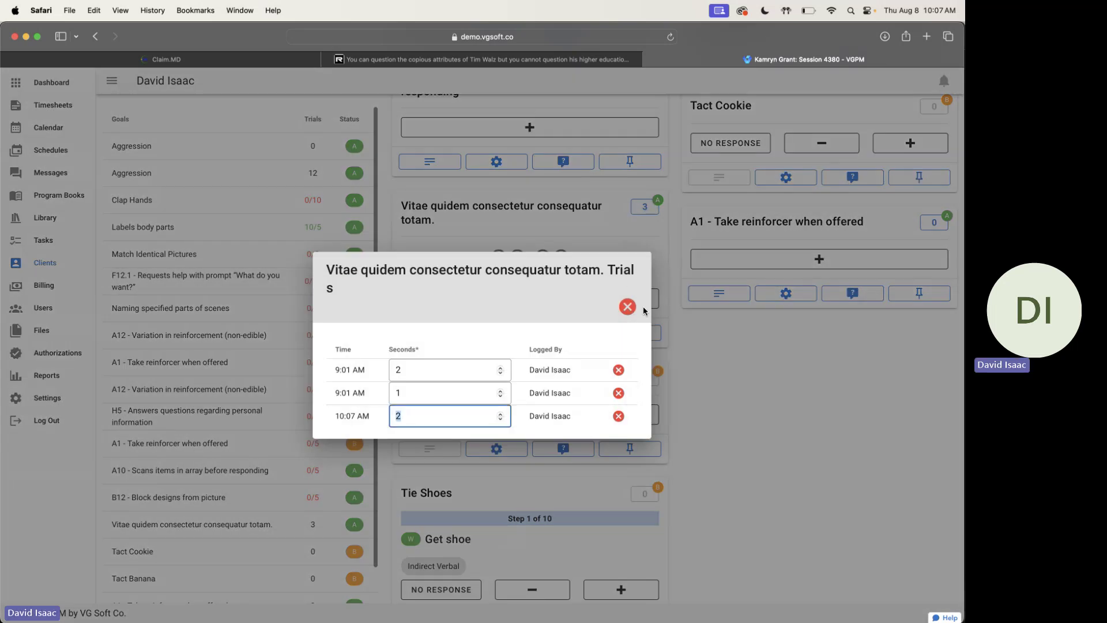
pyautogui.click(625, 307)
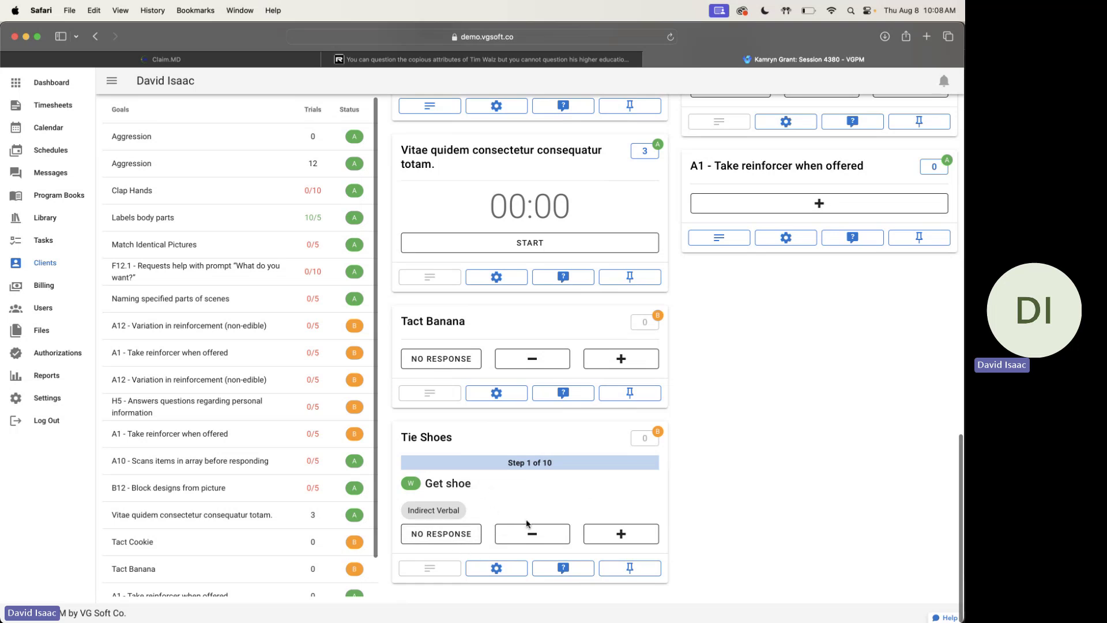
# Step: Examine the Tie Shoes goal's settings, including its task steps, tracking type, response options and mastery criteria, and close them without changes
pyautogui.click(497, 568)
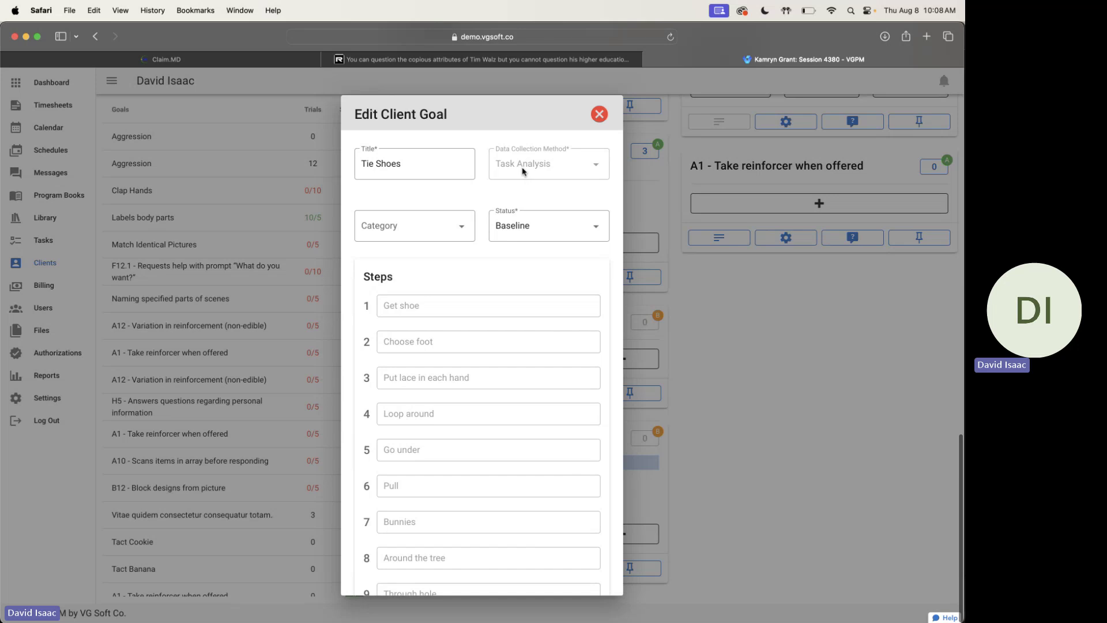
pyautogui.scroll(-4, 519, 179)
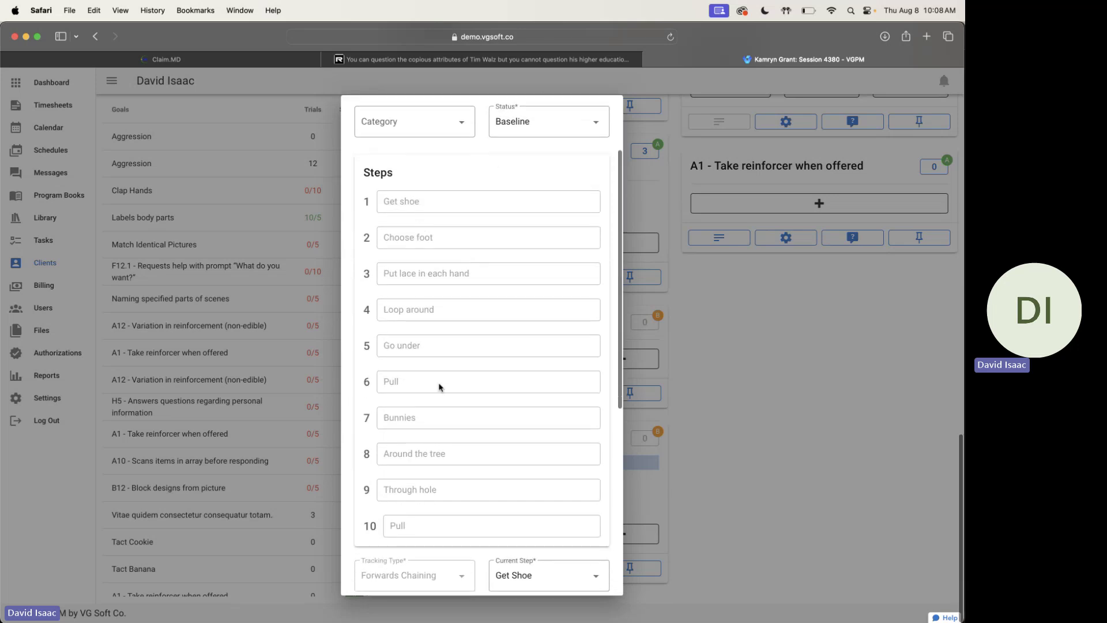
pyautogui.scroll(-6, 425, 512)
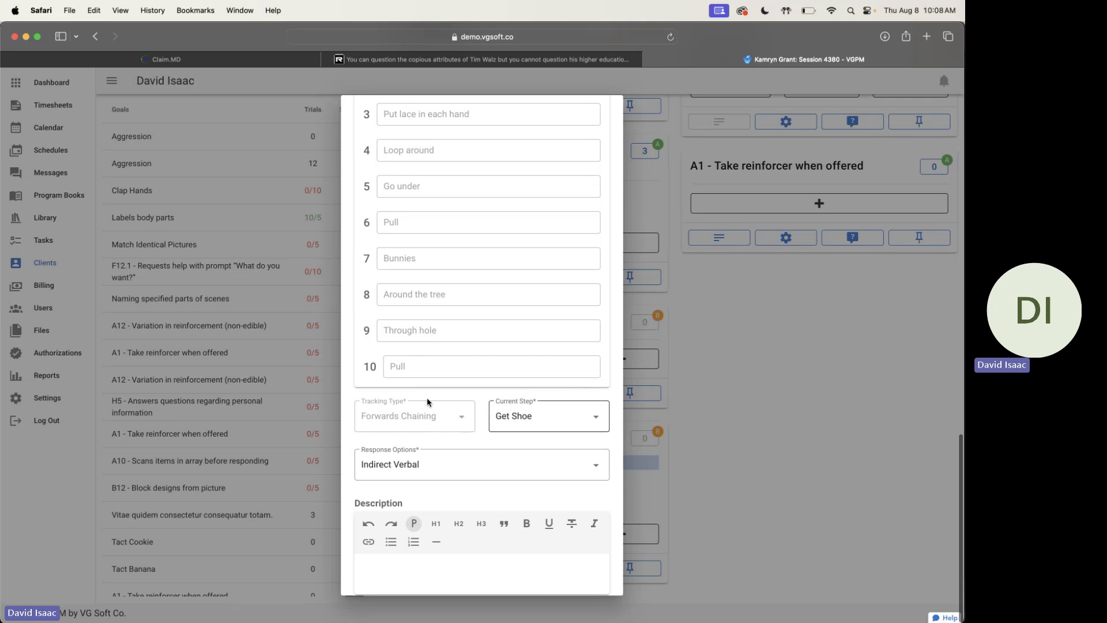
pyautogui.scroll(-2, 416, 398)
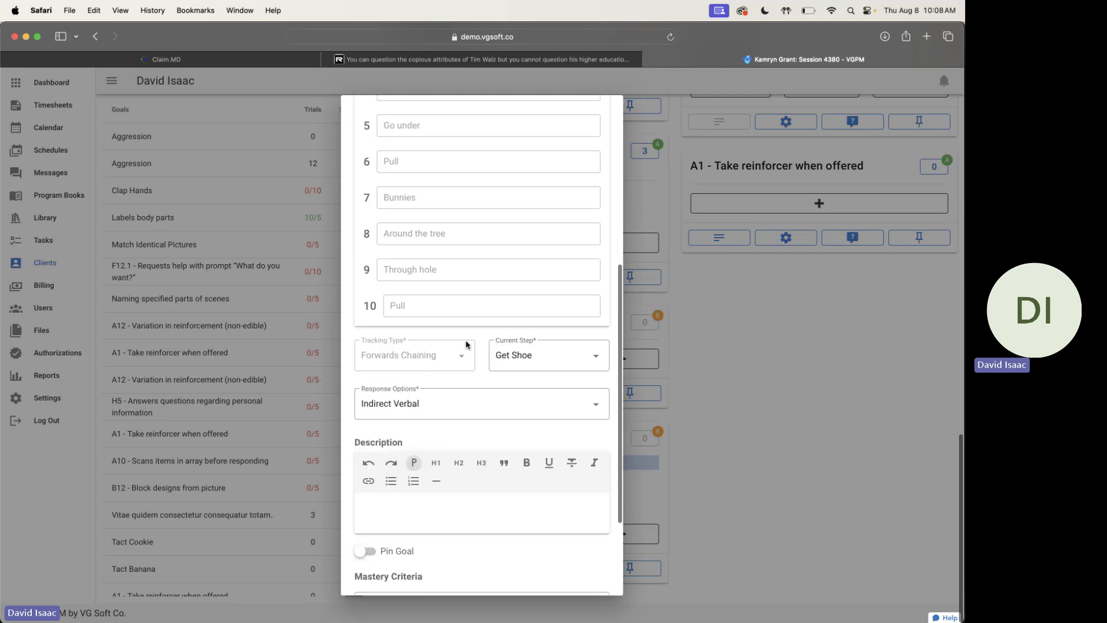
pyautogui.scroll(-5, 466, 344)
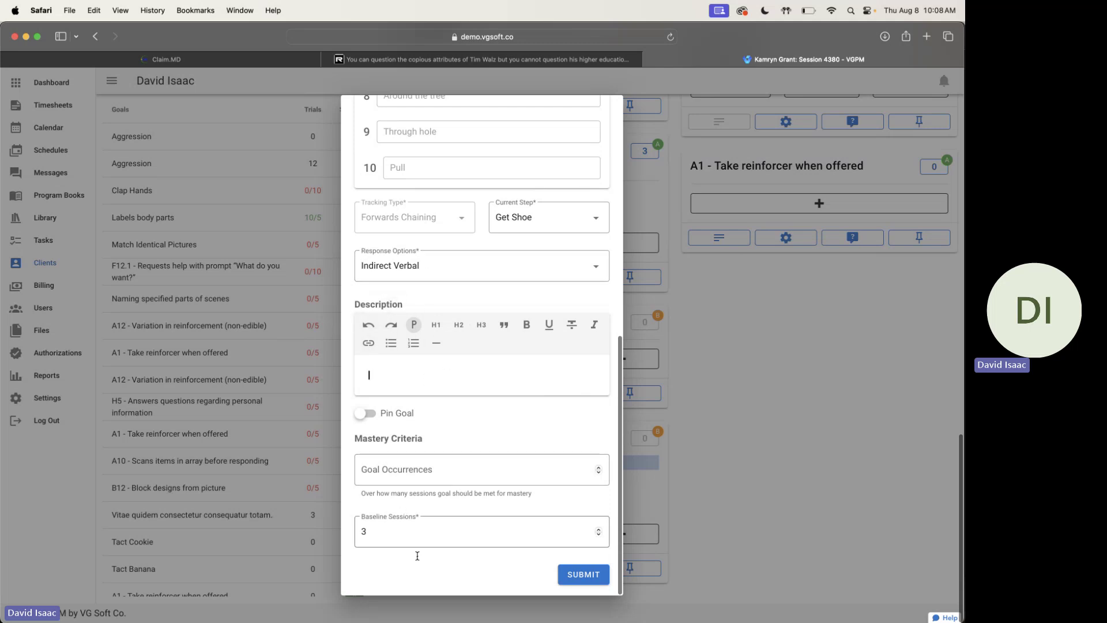
pyautogui.scroll(10, 438, 375)
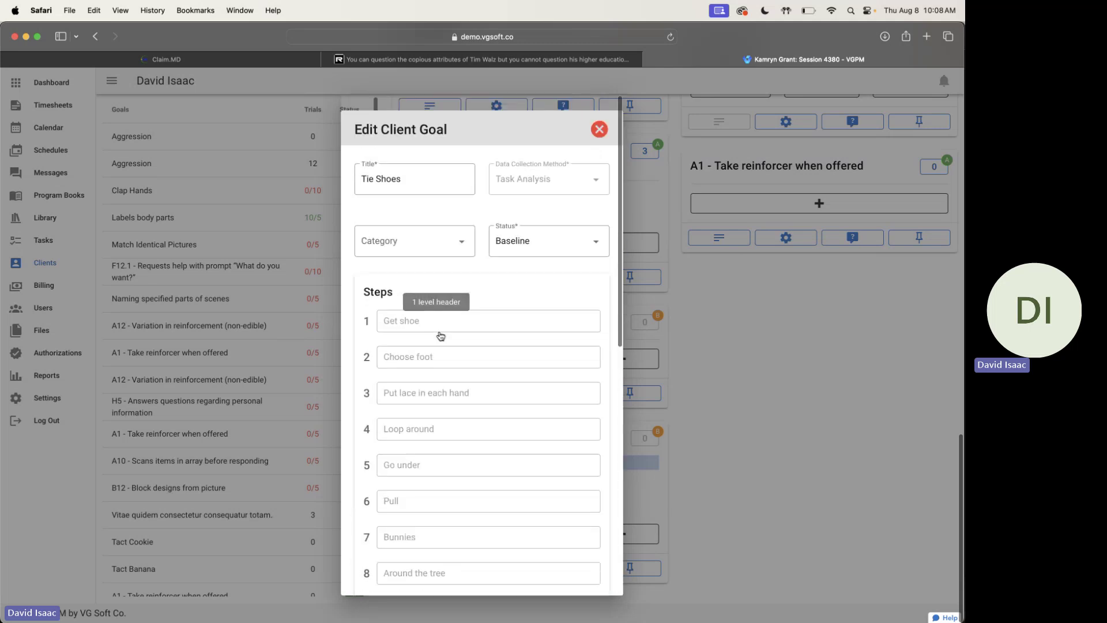
pyautogui.click(597, 123)
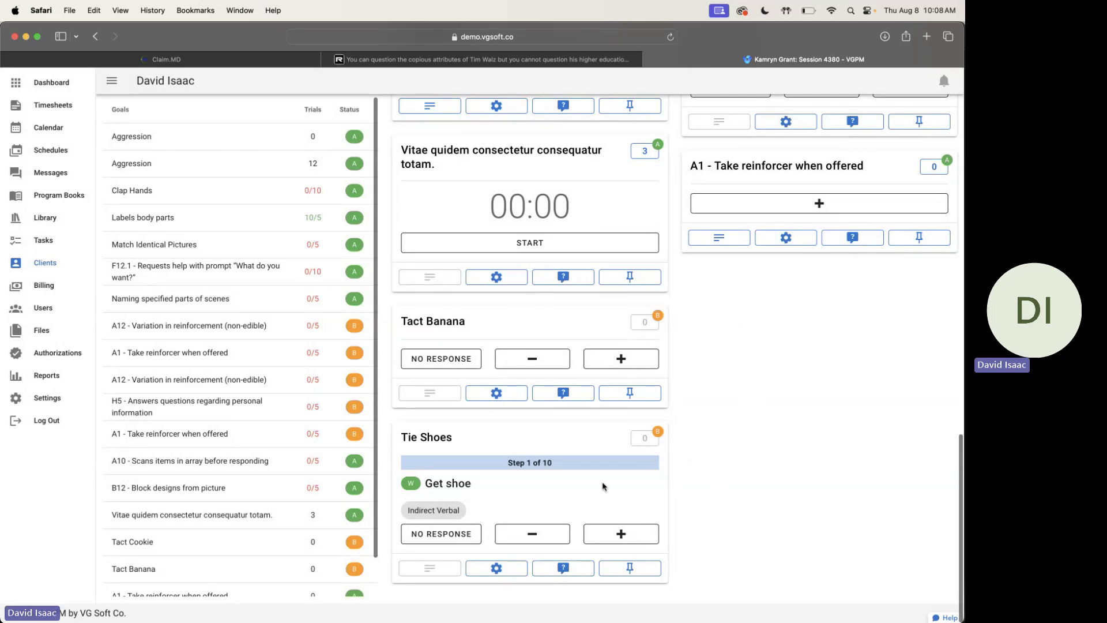
# Step: View the session's saved summary notes for editing, and go from them to the session note form
pyautogui.scroll(15, 710, 445)
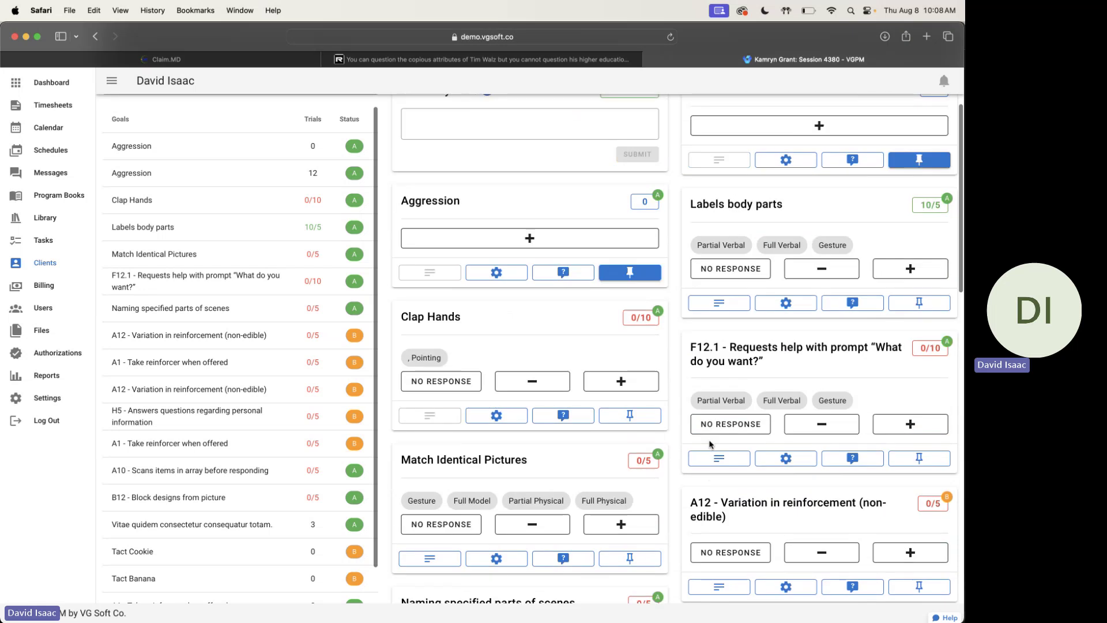
pyautogui.scroll(3, 710, 444)
pyautogui.click(577, 226)
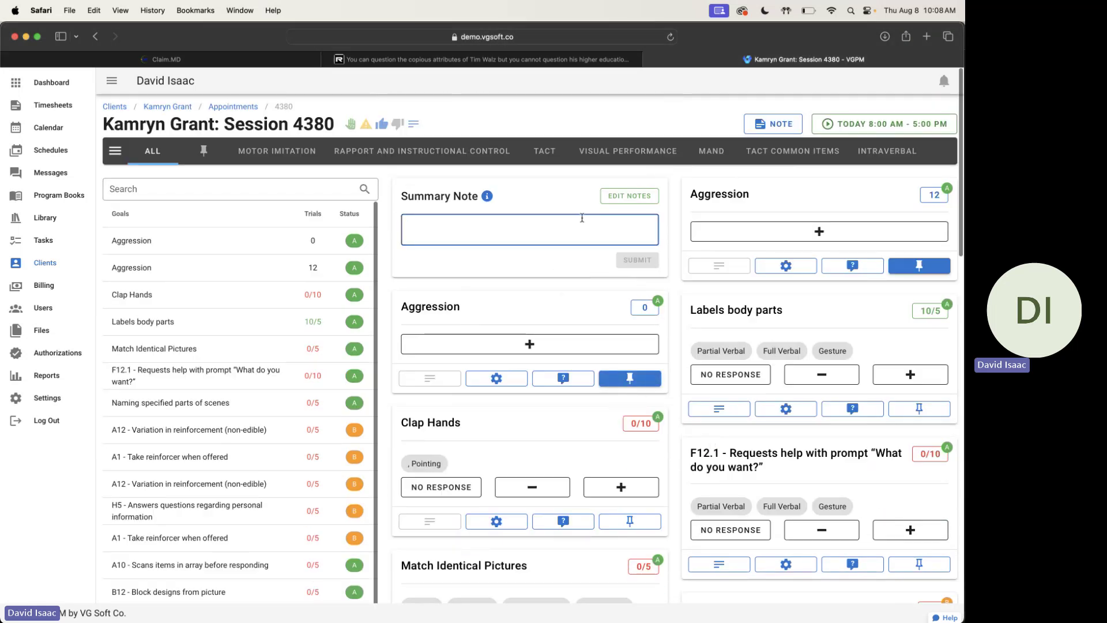
pyautogui.click(624, 202)
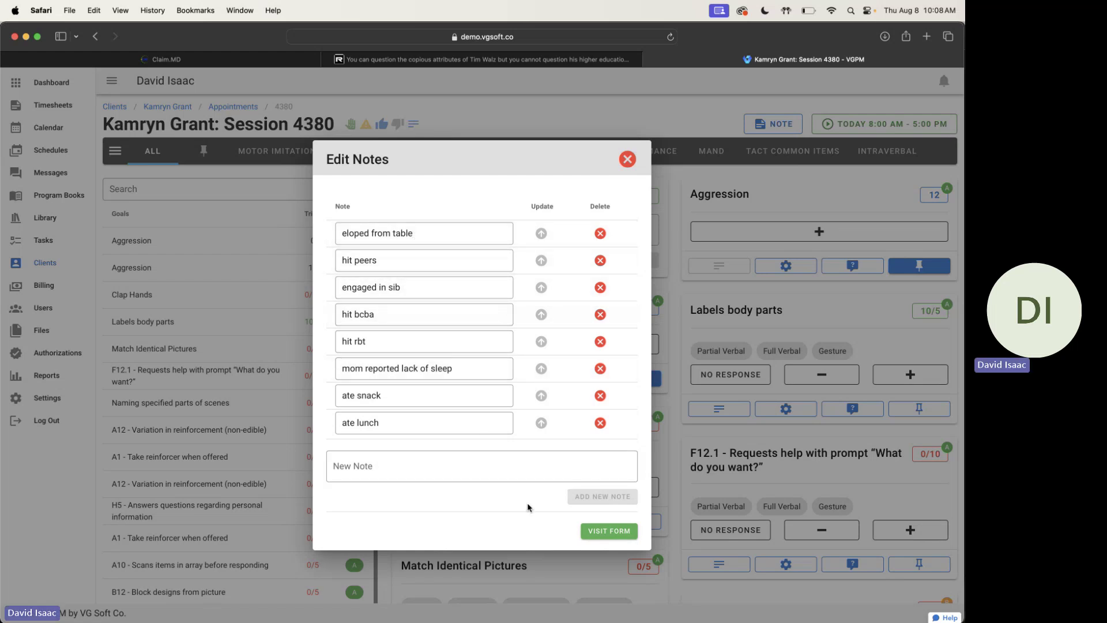
pyautogui.click(609, 532)
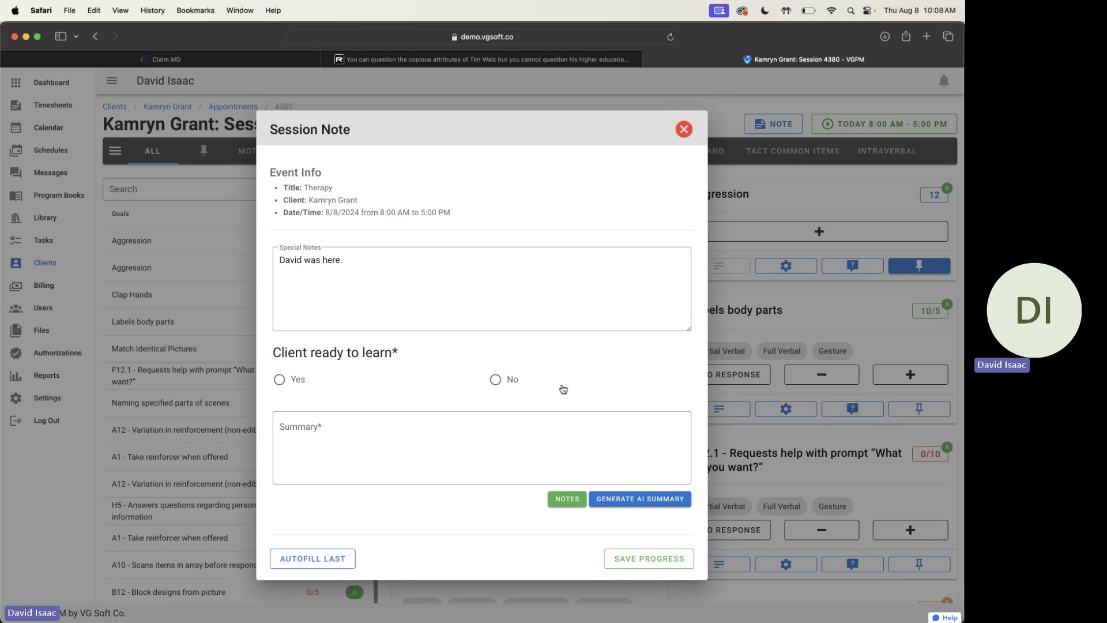
# Step: Generate an AI summary in the session note, highlight its text for review, and close the note without saving
pyautogui.click(627, 505)
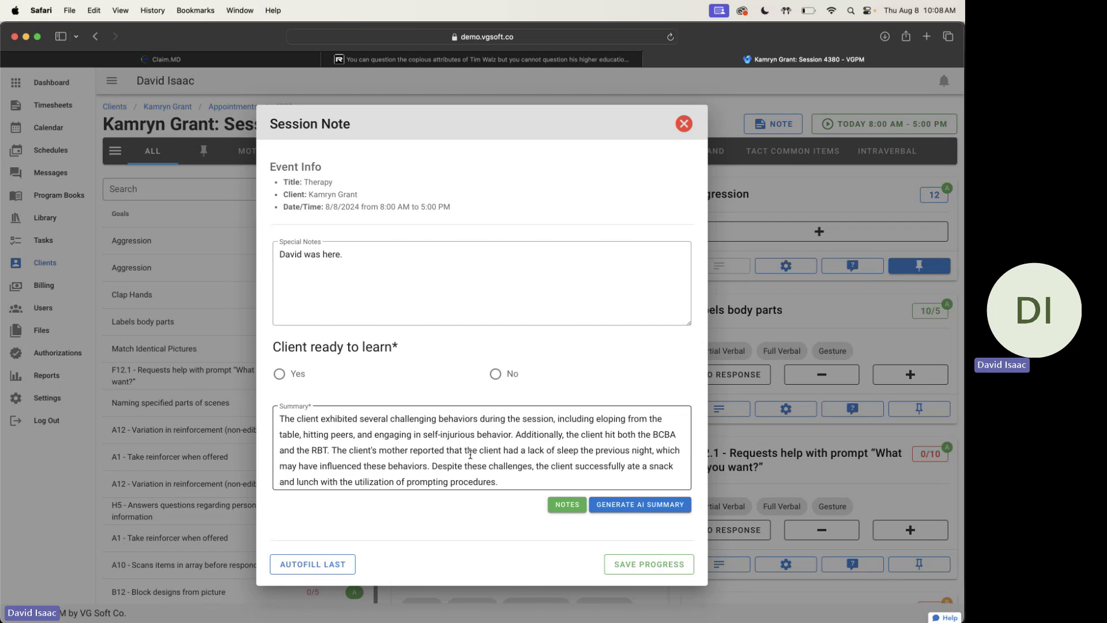
pyautogui.moveTo(516, 481); pyautogui.dragTo(284, 416)
pyautogui.click(305, 417)
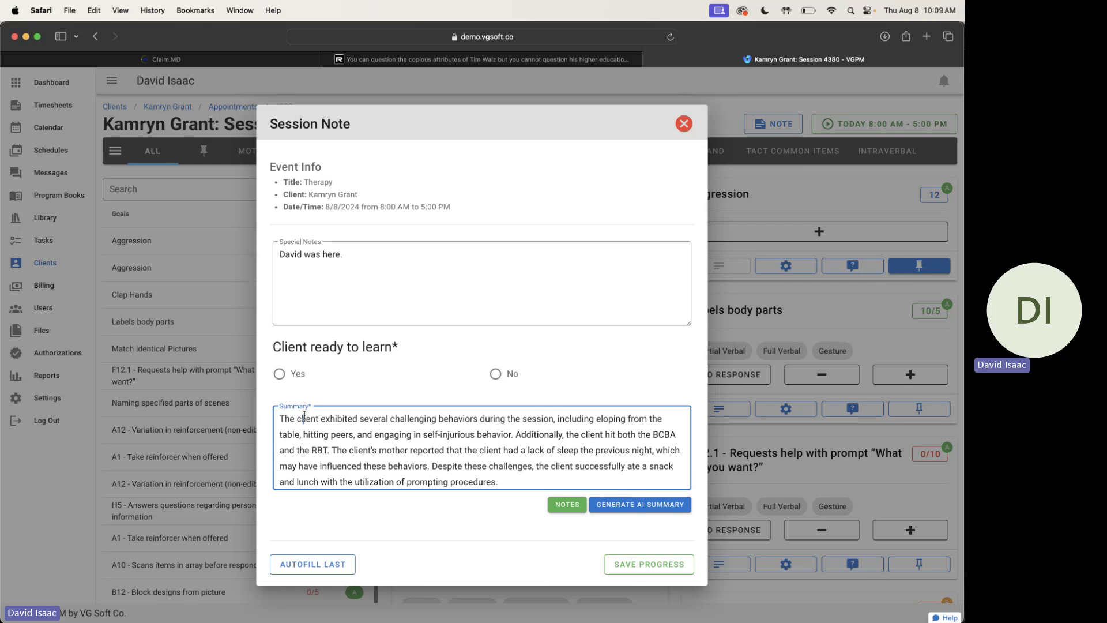
pyautogui.moveTo(520, 481); pyautogui.dragTo(270, 401)
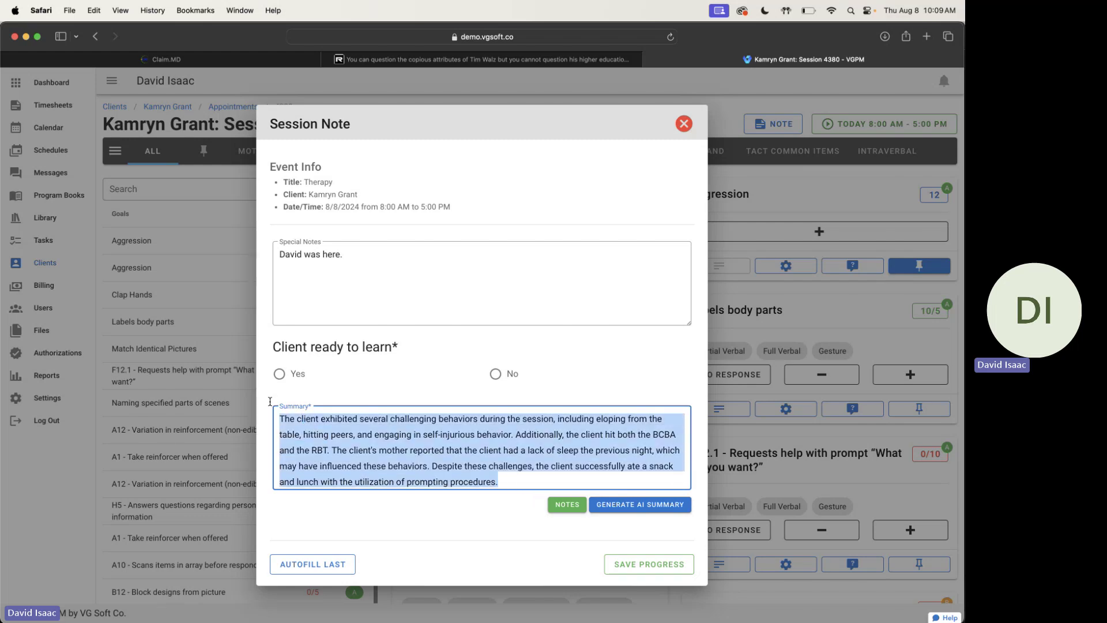
pyautogui.click(369, 398)
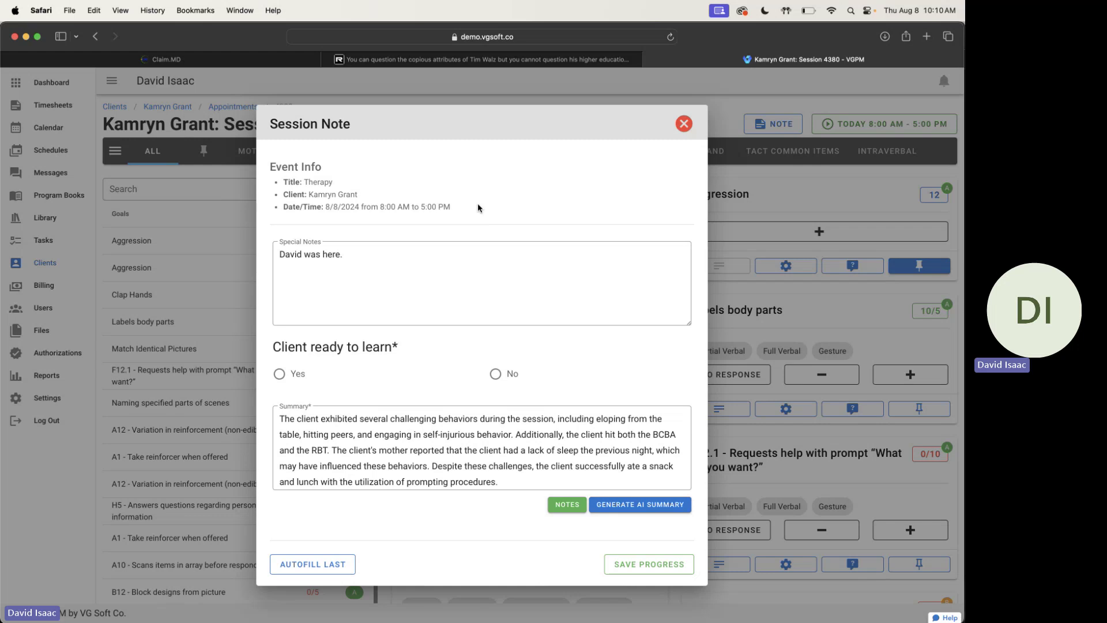
pyautogui.click(685, 124)
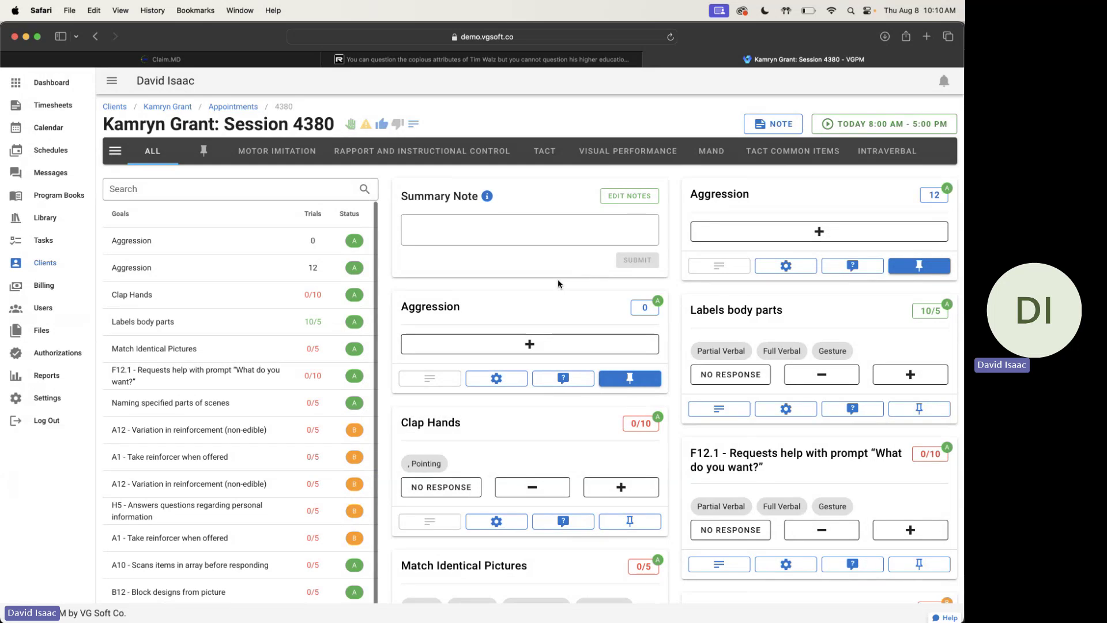